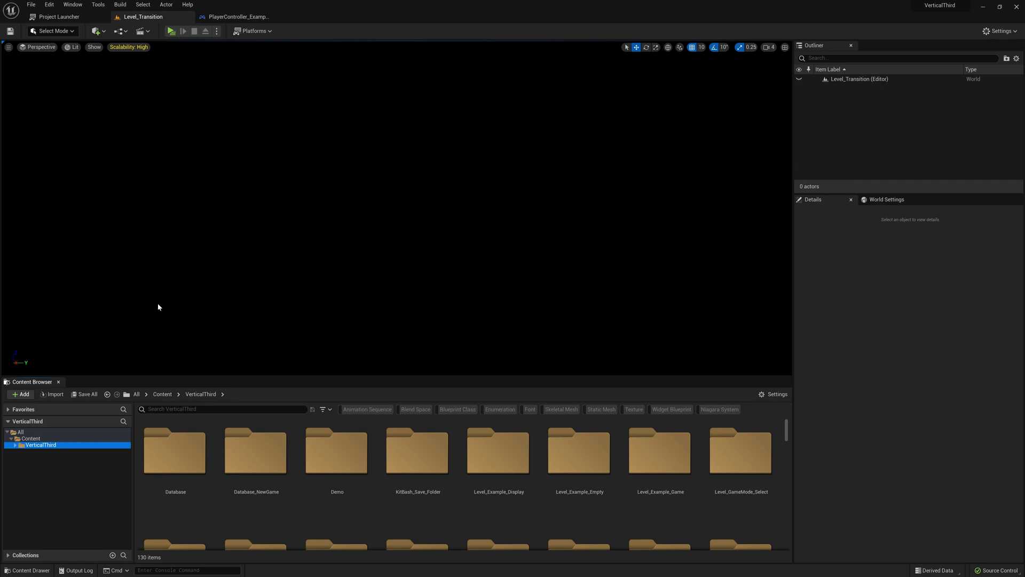
# Open the Level_Example_Game level from its folder inside VerticalThird
pyautogui.click(15, 445)
pyautogui.click(81, 491)
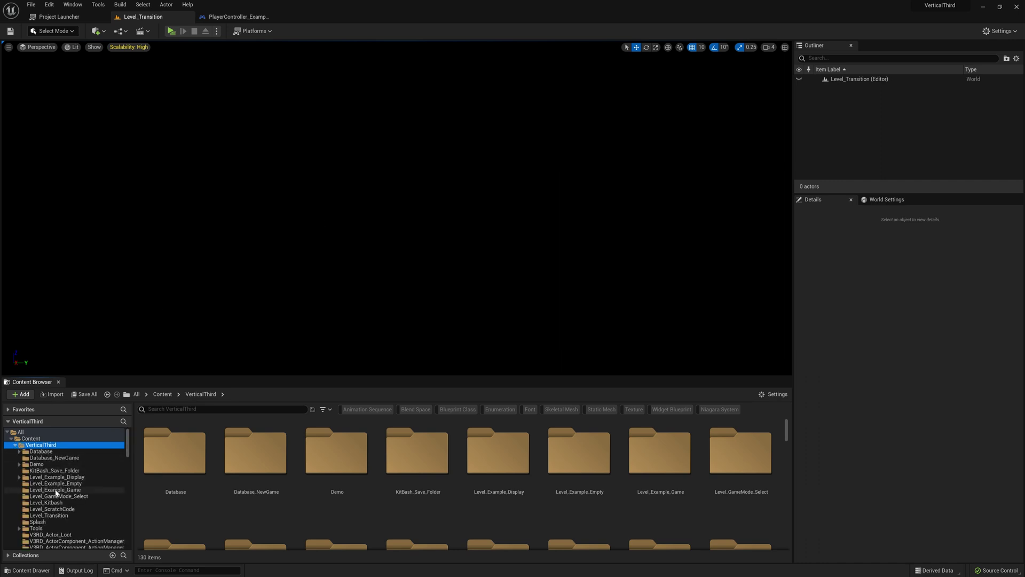
pyautogui.doubleClick(265, 450)
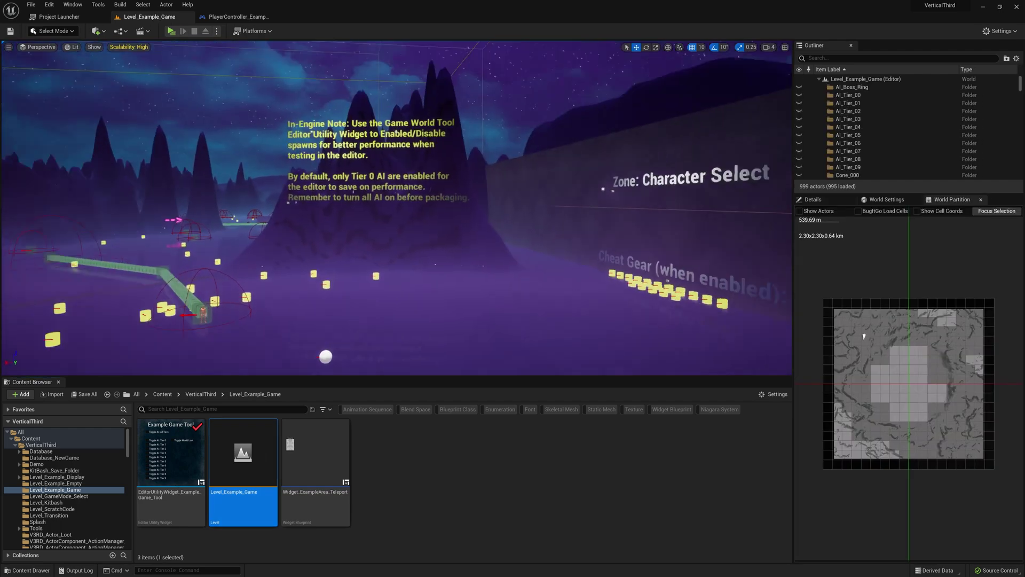
pyautogui.moveTo(398, 209); pyautogui.dragTo(353, 213, button='right')
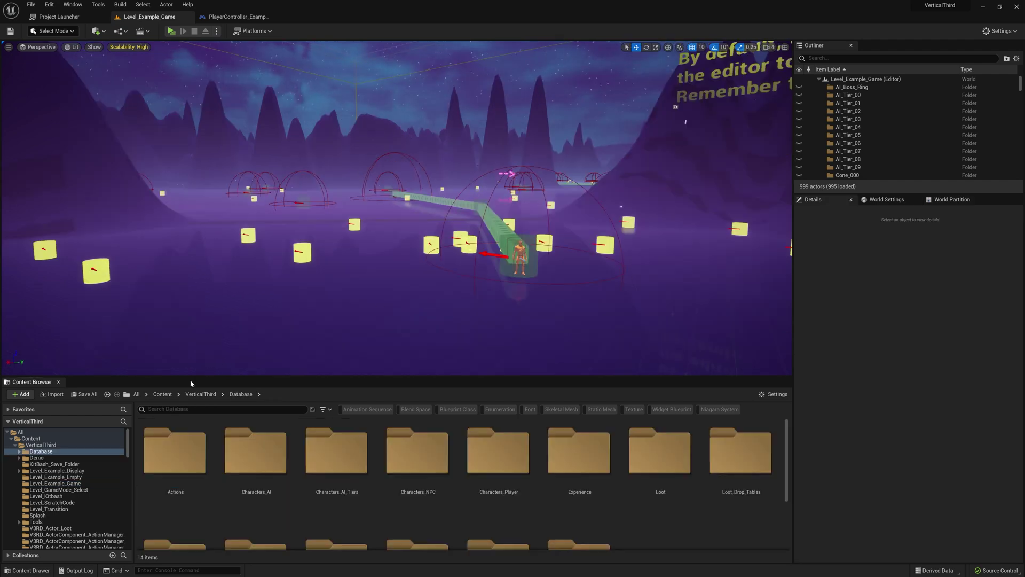
# Create a new folder named Database_NewGame inside the VerticalThird folder
pyautogui.click(42, 445)
pyautogui.rightClick(51, 445)
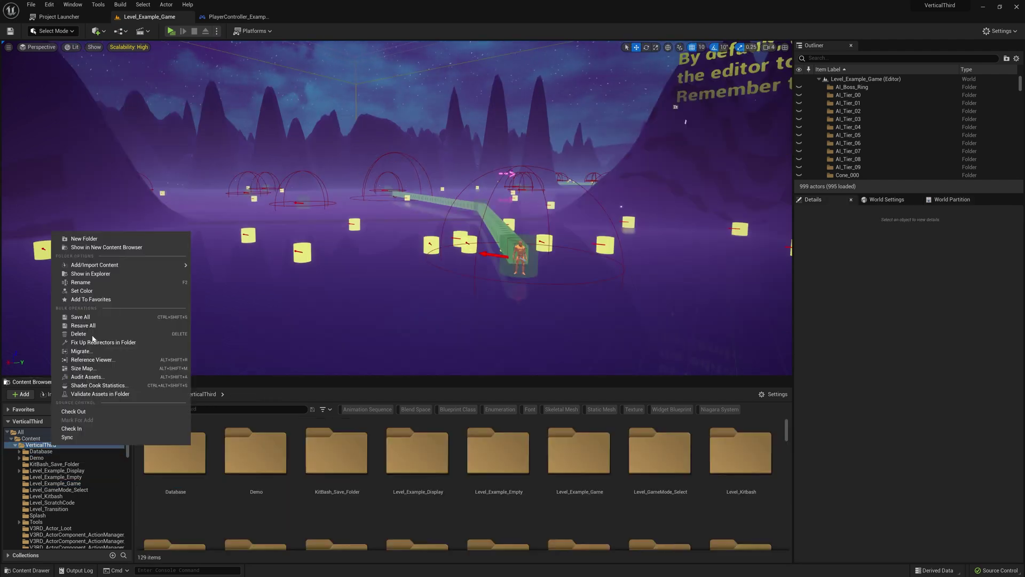
pyautogui.click(107, 239)
pyautogui.write('Database_')
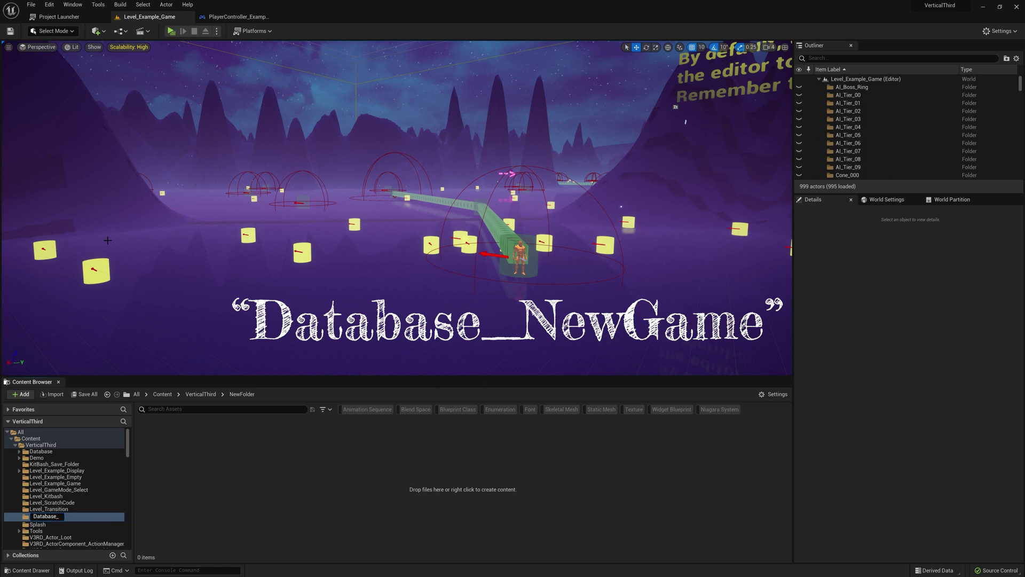
pyautogui.write('NewGame')
pyautogui.press('Return')
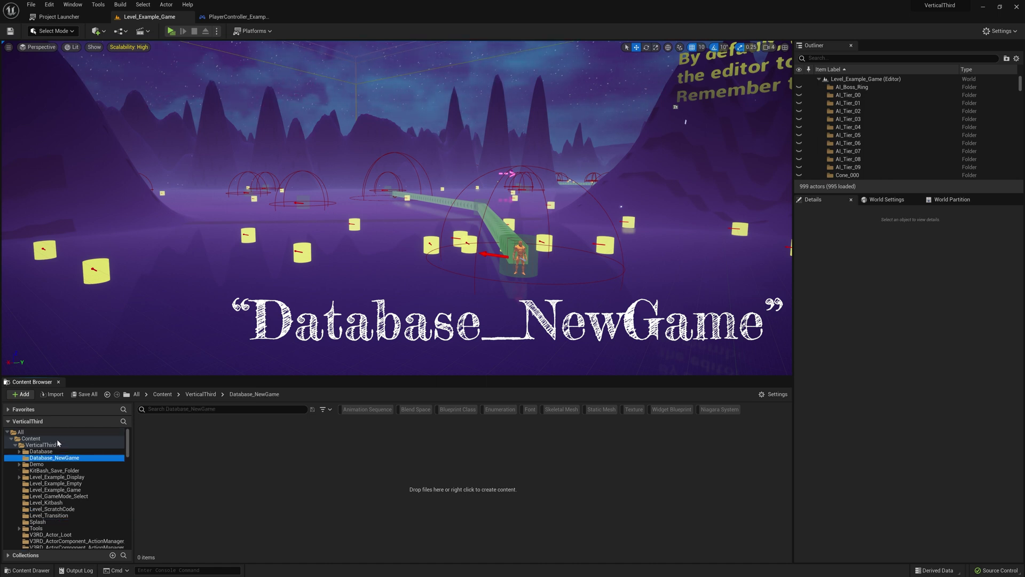
# Search VerticalThird for "scoreboard empty" and copy the Scoreboard_Empty data table into the Database_NewGame folder
pyautogui.click(40, 444)
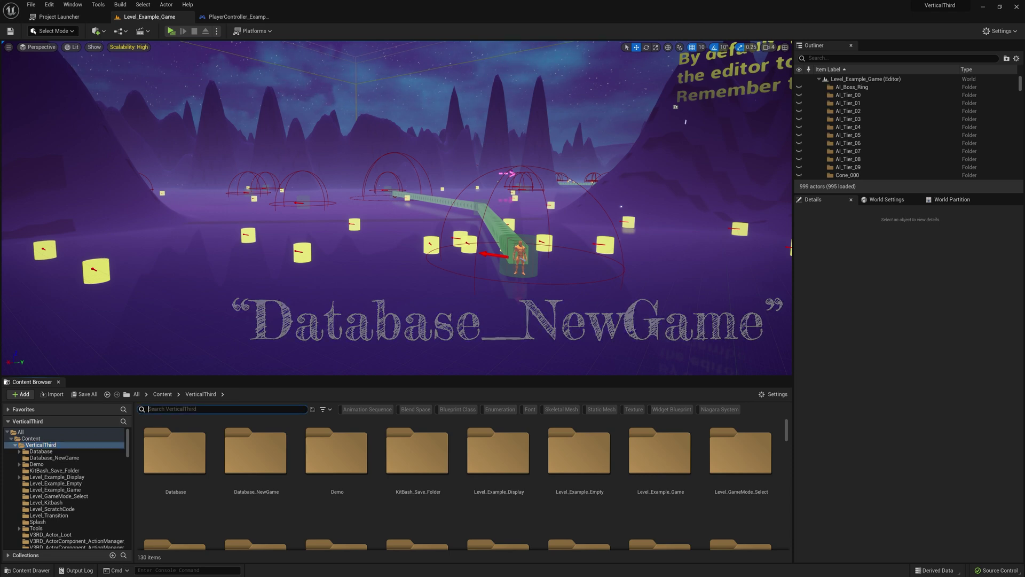
pyautogui.write('scoreboard empty')
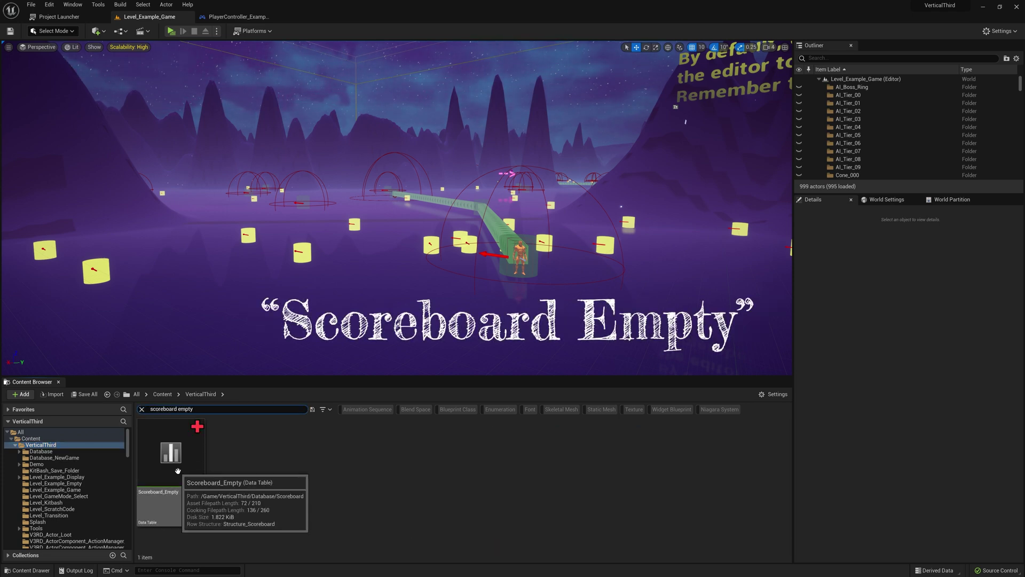
pyautogui.moveTo(177, 471); pyautogui.dragTo(77, 461)
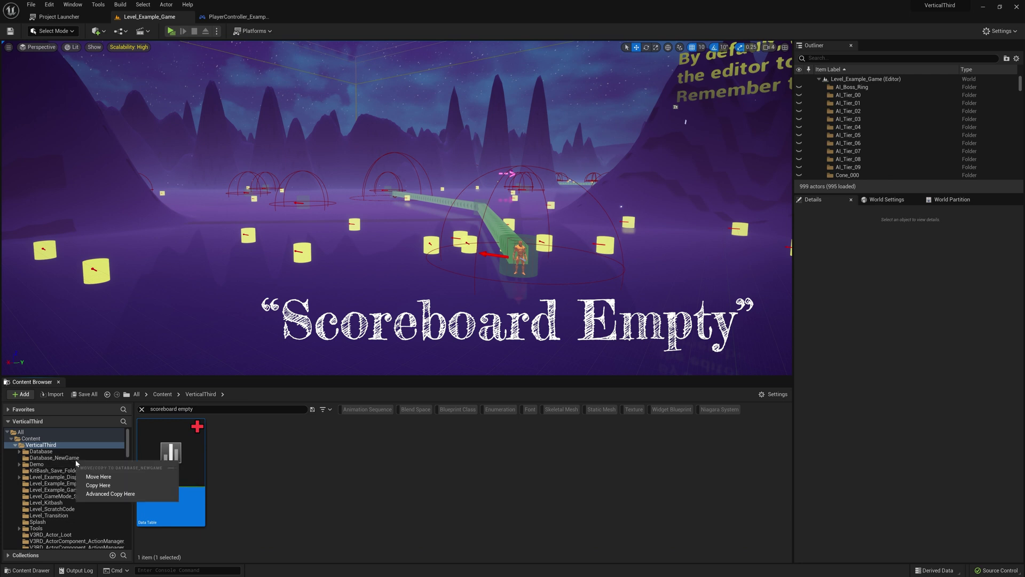
pyautogui.click(98, 486)
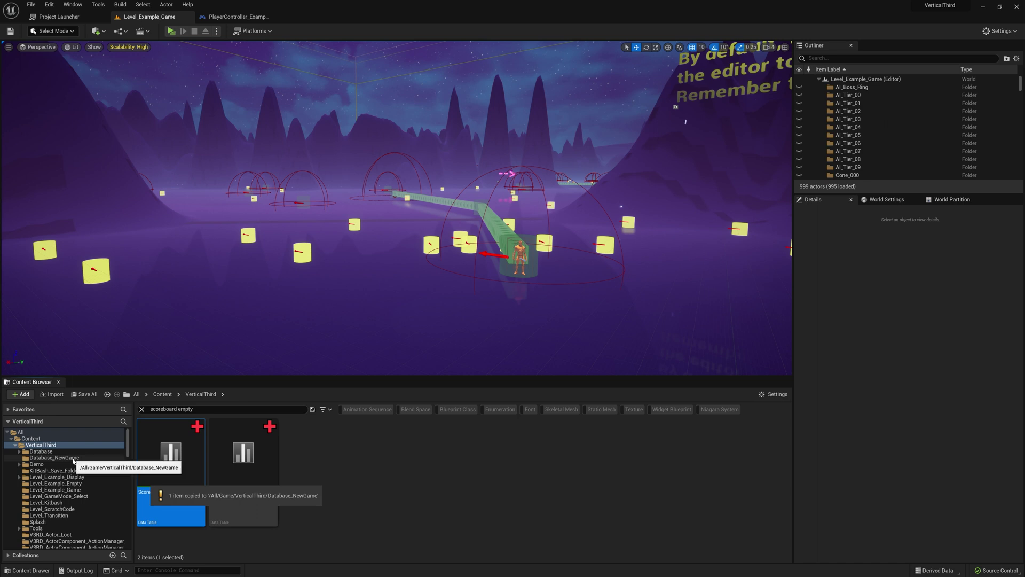
pyautogui.click(142, 409)
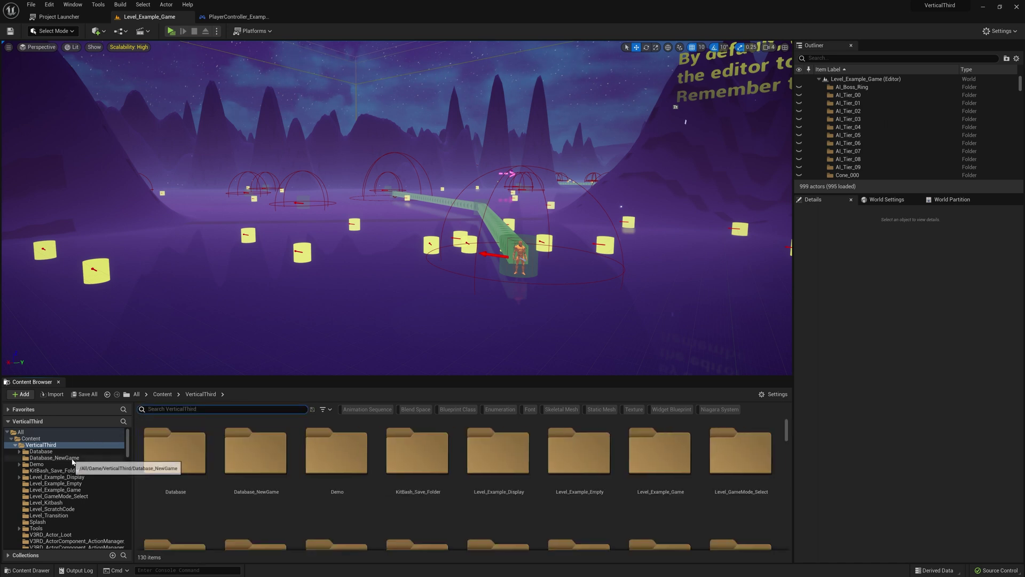
# Open the Scoreboard_Empty copy in Database_NewGame, arrange its window beside the viewport and widen the Row Name column
pyautogui.click(53, 457)
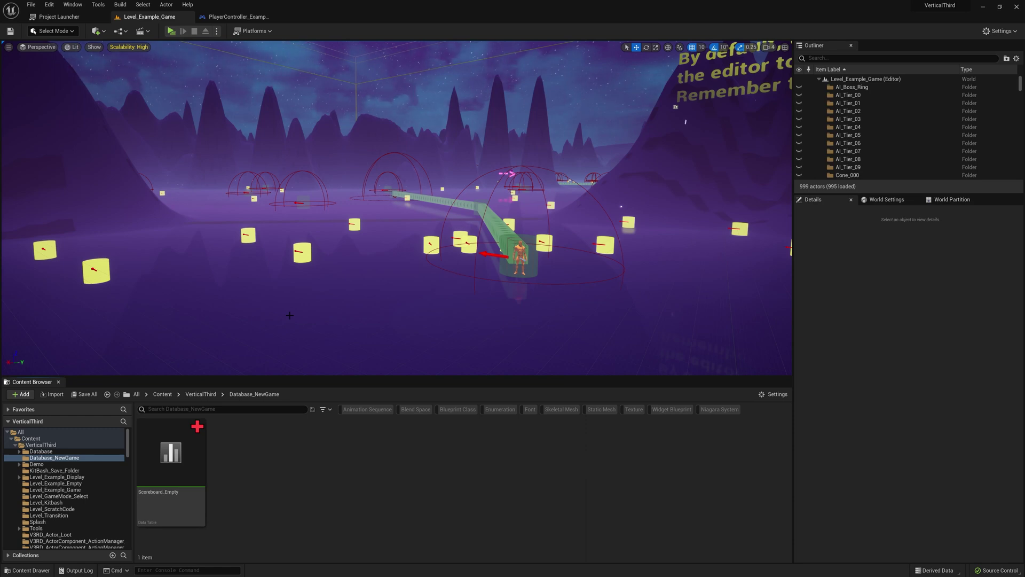
pyautogui.doubleClick(171, 451)
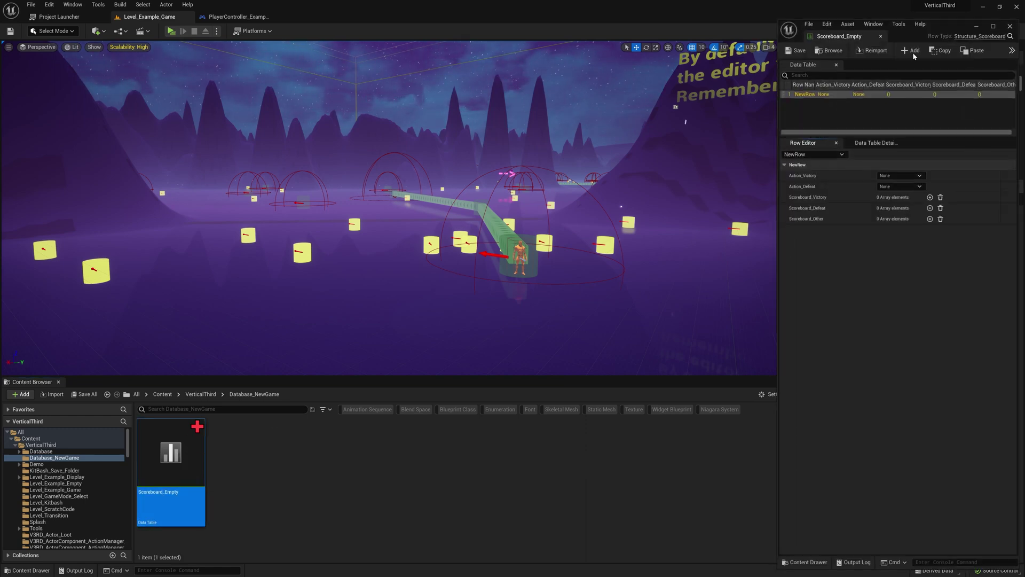
pyautogui.moveTo(937, 26); pyautogui.dragTo(804, 19)
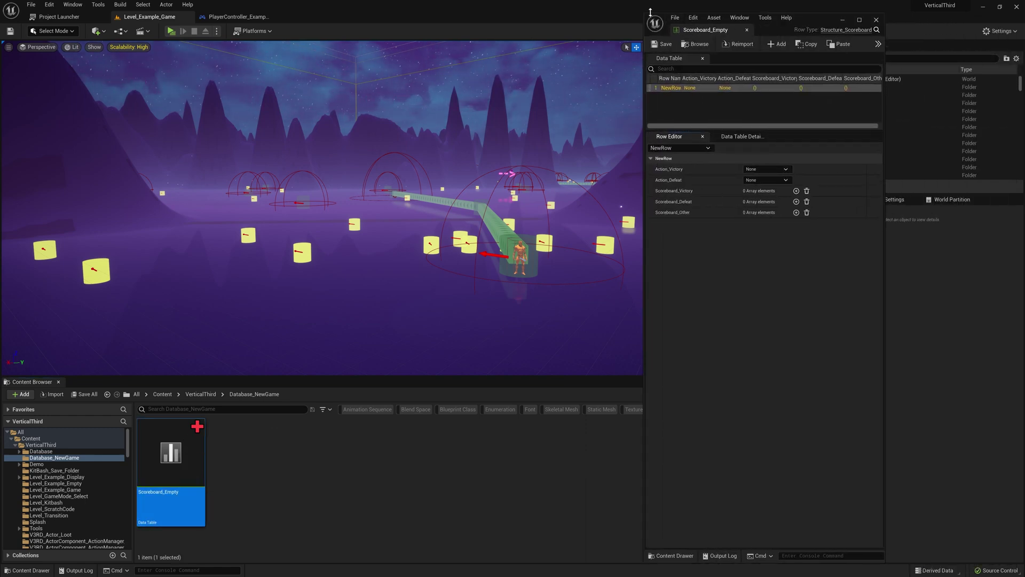
pyautogui.moveTo(650, 12); pyautogui.dragTo(568, 12)
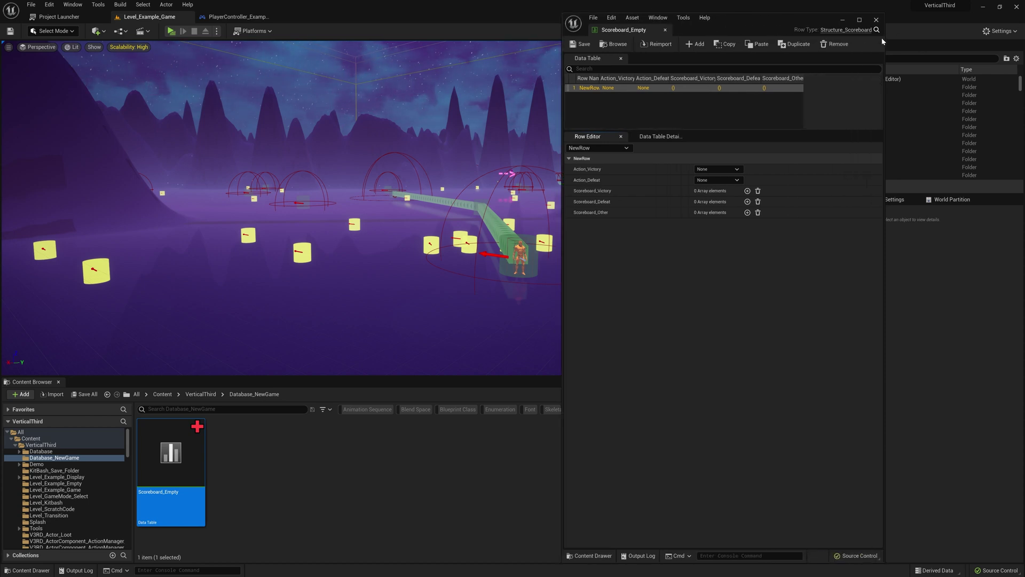
pyautogui.moveTo(884, 38); pyautogui.dragTo(919, 41)
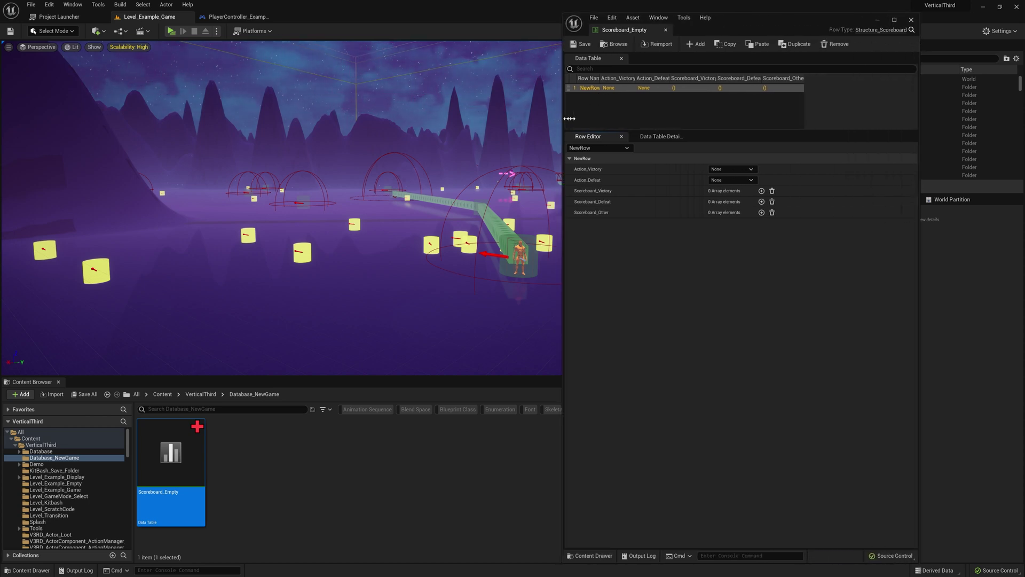
pyautogui.moveTo(562, 24); pyautogui.dragTo(639, 24)
pyautogui.moveTo(784, 27); pyautogui.dragTo(880, 24)
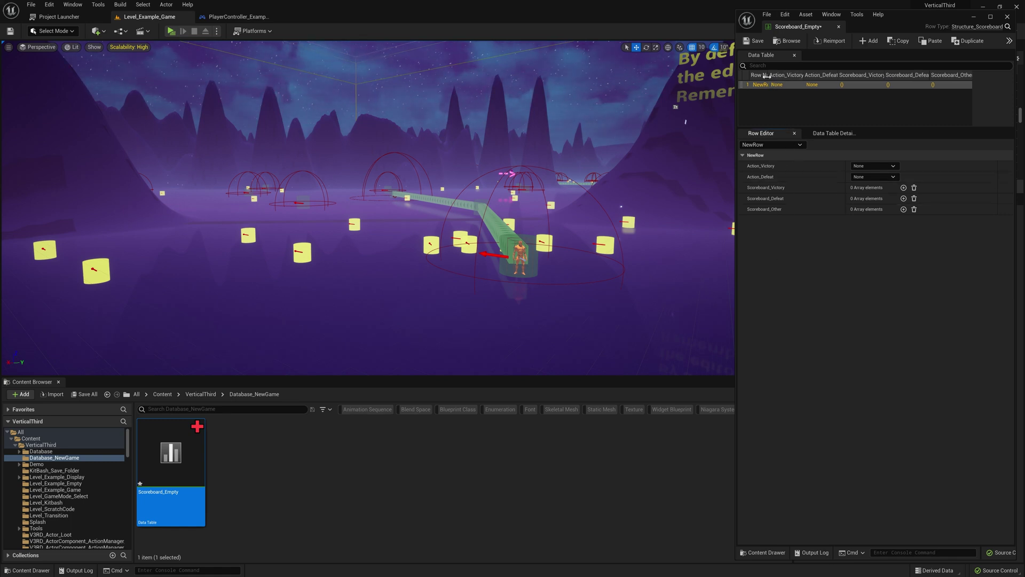
pyautogui.moveTo(766, 76); pyautogui.dragTo(788, 76)
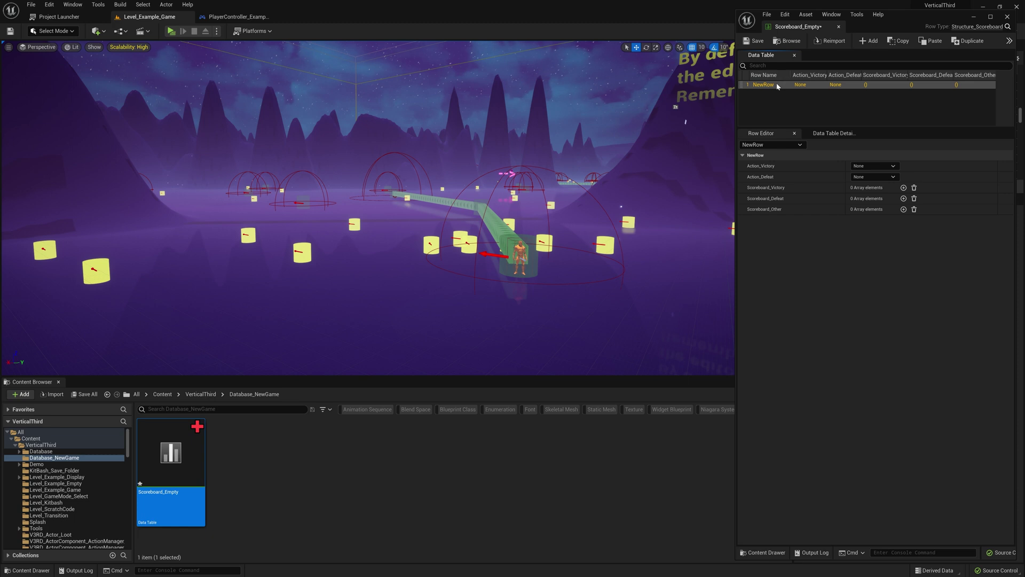
pyautogui.click(875, 166)
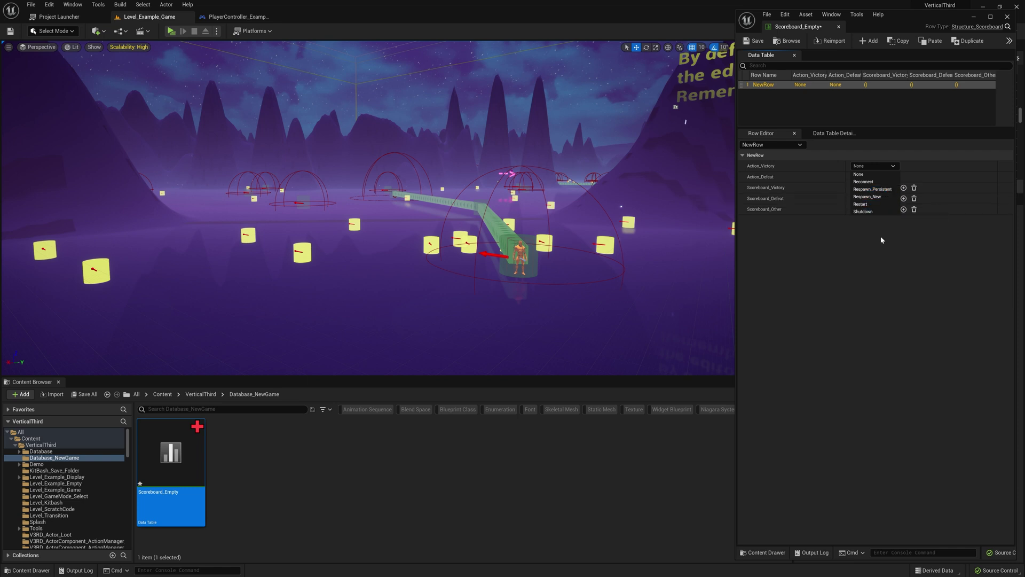
pyautogui.click(879, 251)
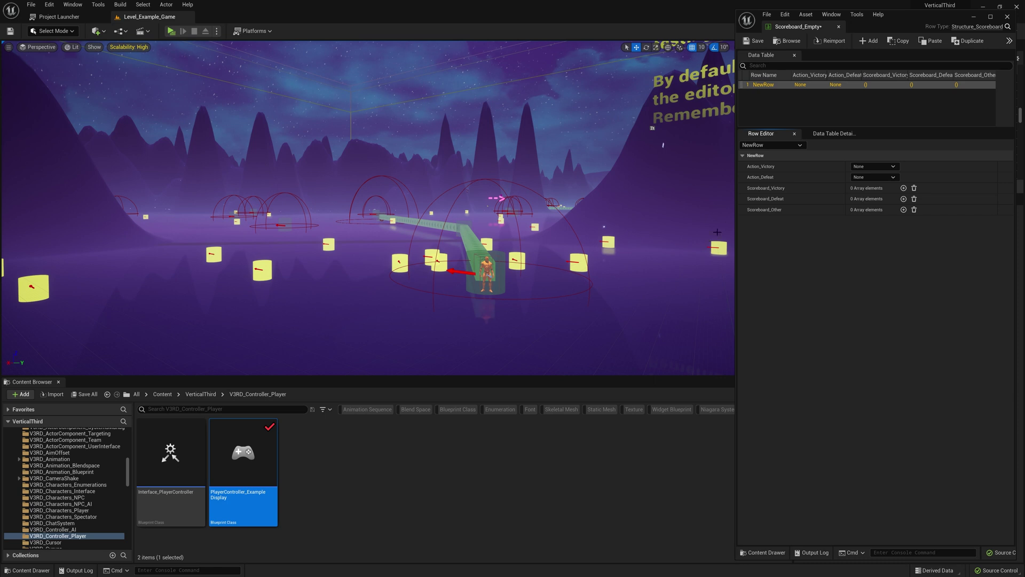
pyautogui.click(893, 166)
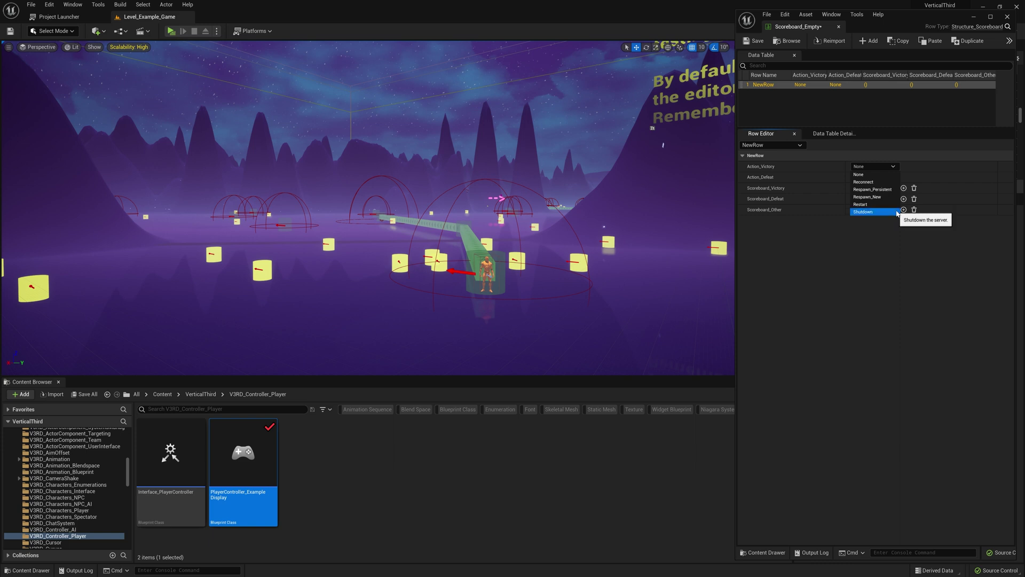
pyautogui.click(639, 253)
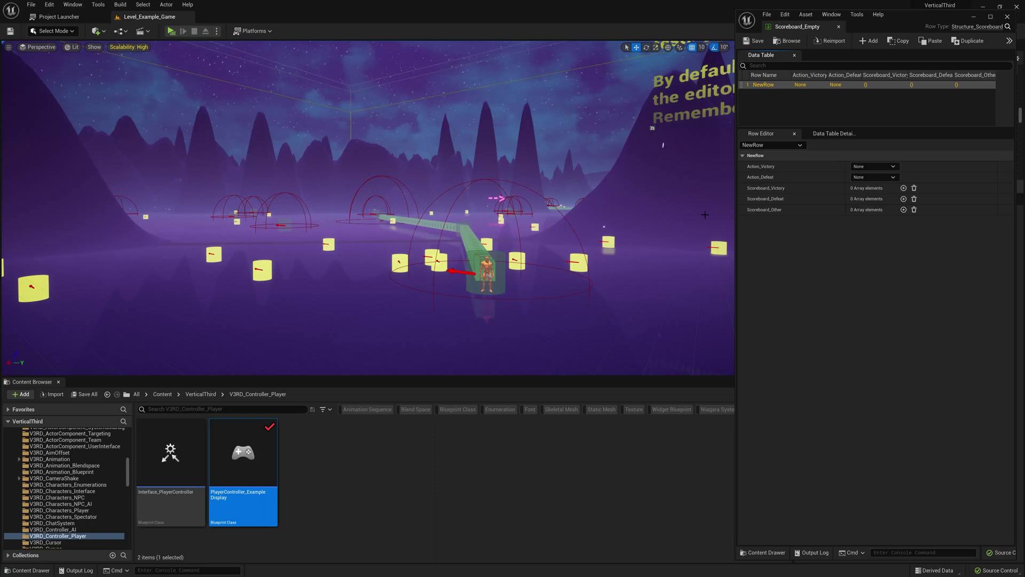
# Set the NewRow's Action_Victory to Restart and its Action_Defeat to Respawn_New
pyautogui.click(876, 166)
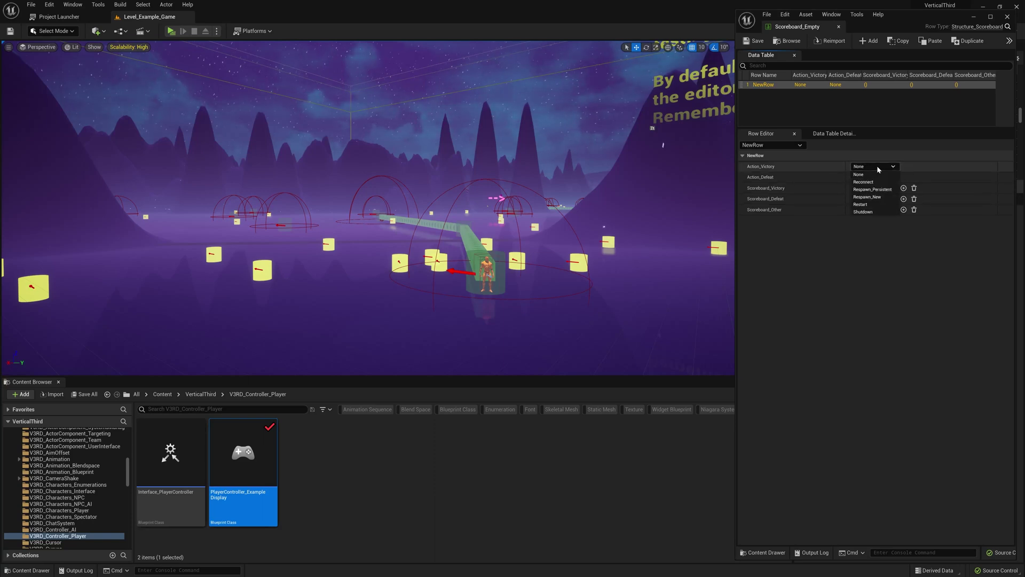
pyautogui.click(873, 205)
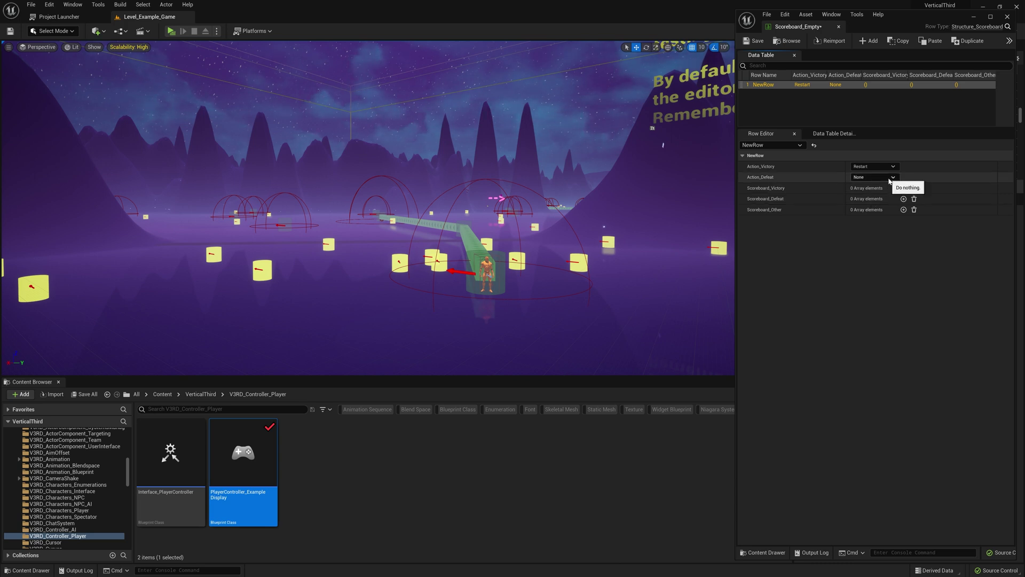
pyautogui.click(889, 179)
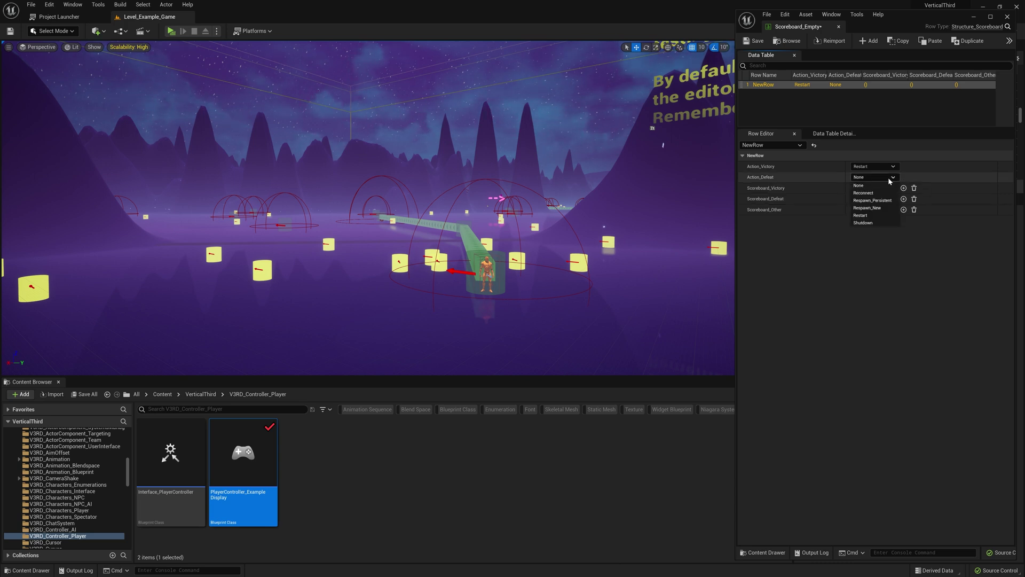
pyautogui.click(875, 209)
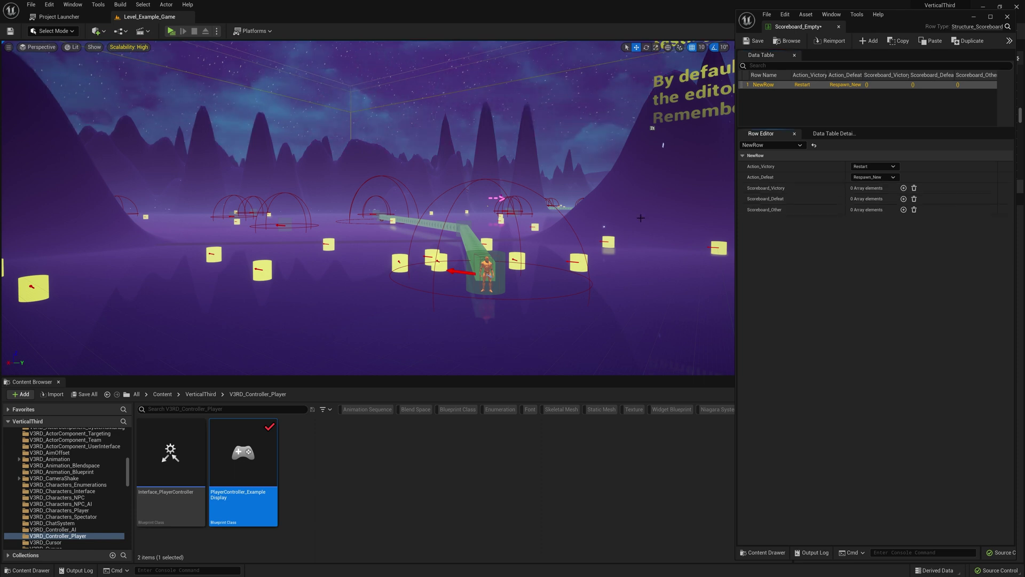
# Add an element to Scoreboard_Victory and set its Score_Icon to Texture_NPC_Profile_000
pyautogui.click(903, 188)
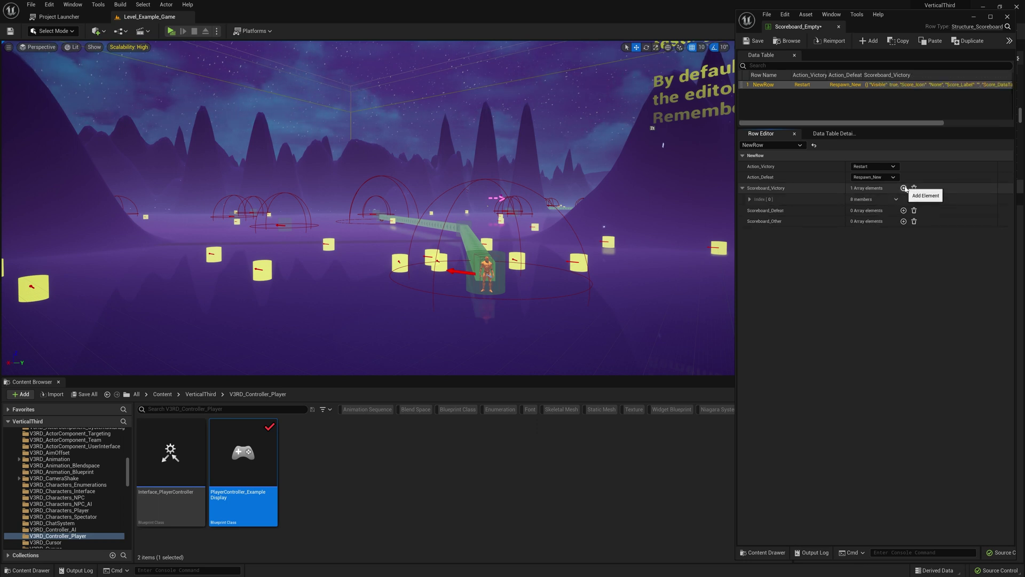
pyautogui.click(749, 199)
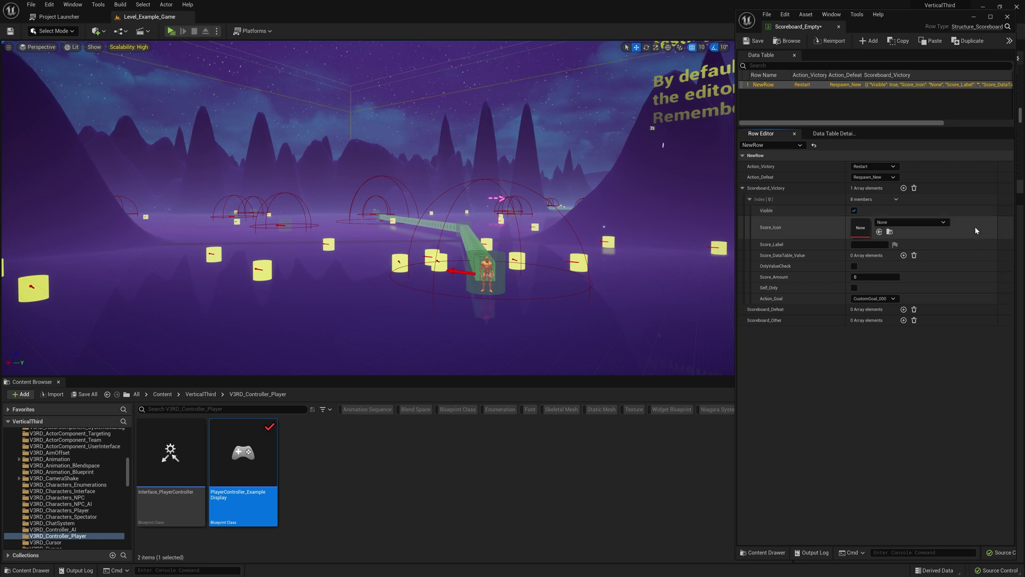
pyautogui.click(948, 224)
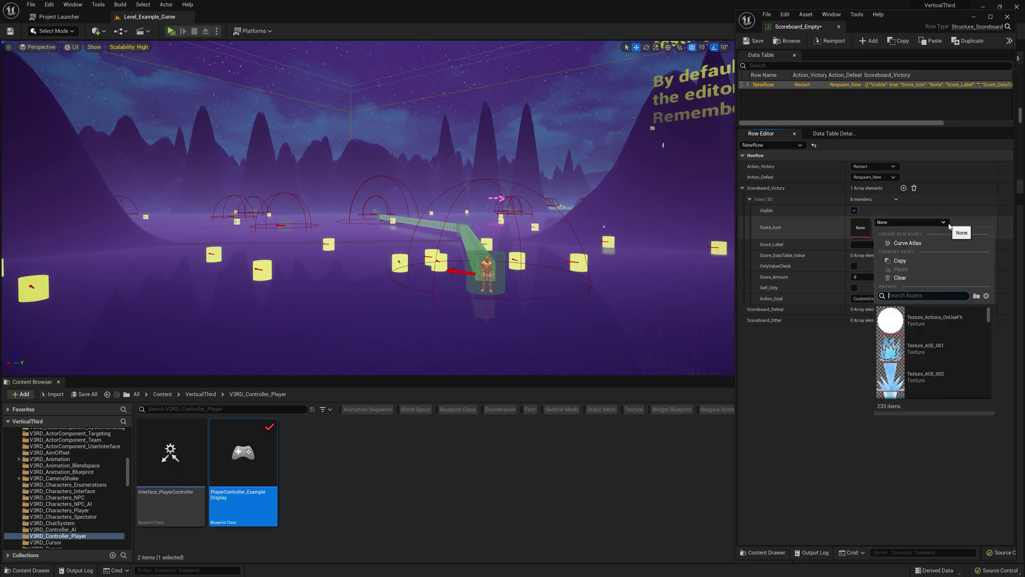
pyautogui.write('profile')
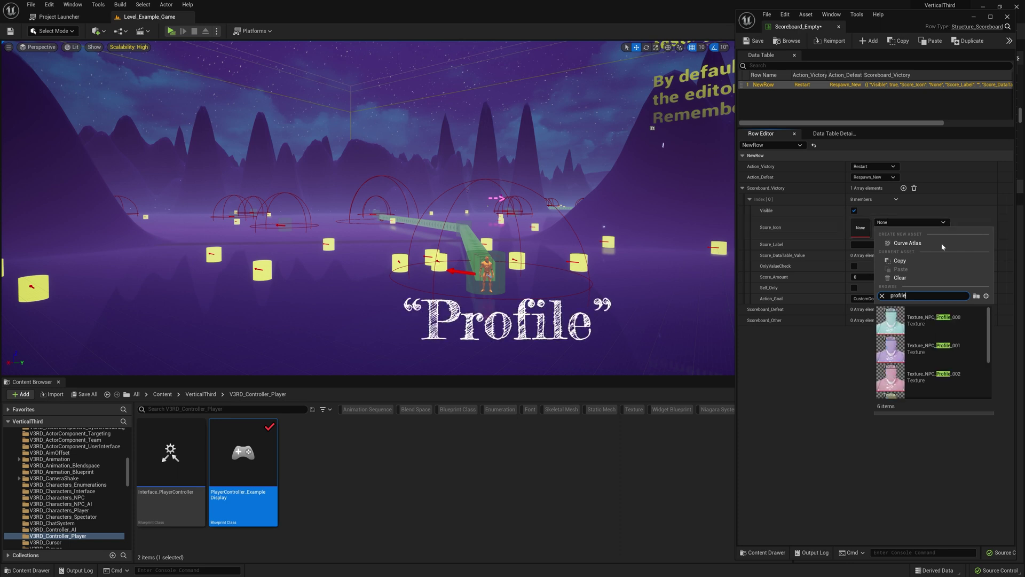
pyautogui.click(947, 326)
# Set the Score_Label of the Scoreboard_Victory element to "Defeats"
pyautogui.click(870, 244)
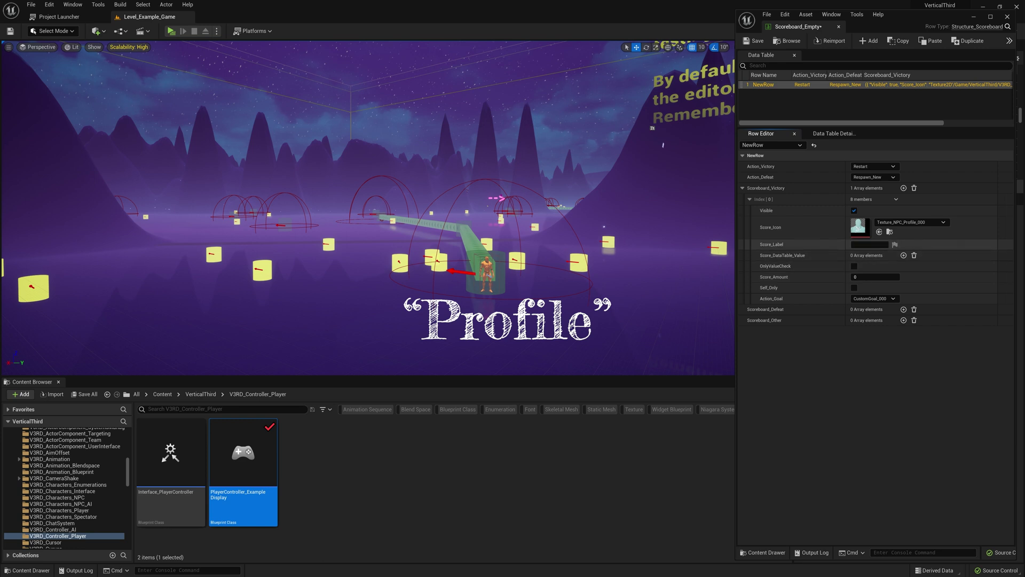
pyautogui.write('Defeats')
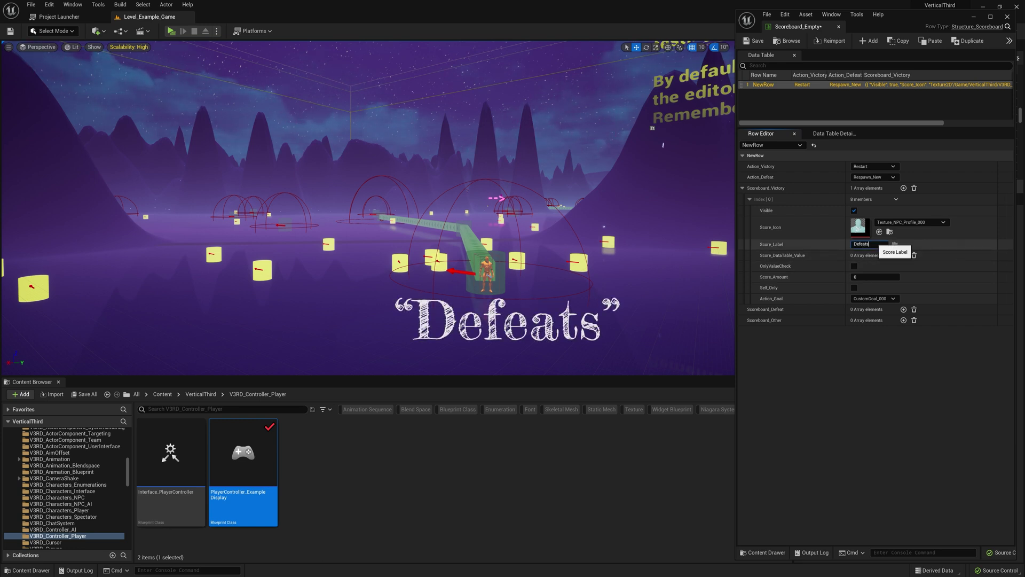
pyautogui.press('Return')
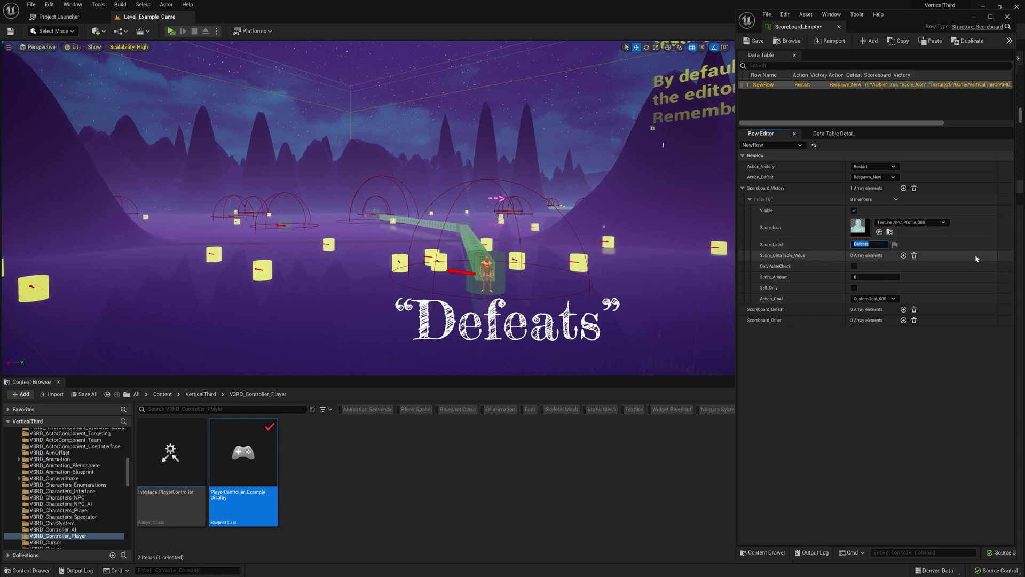
# Add a Score_DataTable_Value element to the Defeats entry, assign Value_AI_Enemy_T00 to it, and set the entry's Score_Amount to 5
pyautogui.click(903, 255)
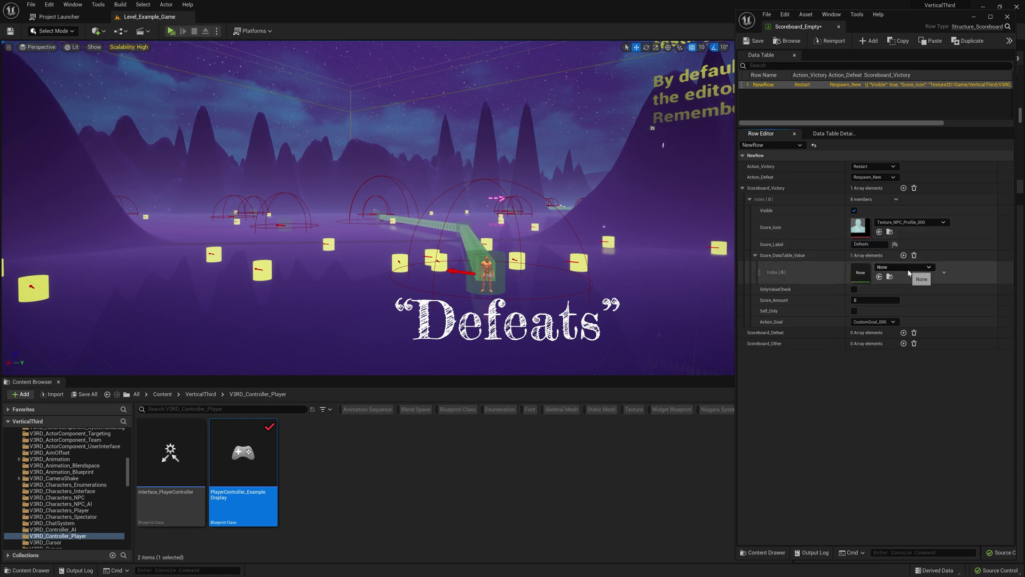
pyautogui.click(907, 267)
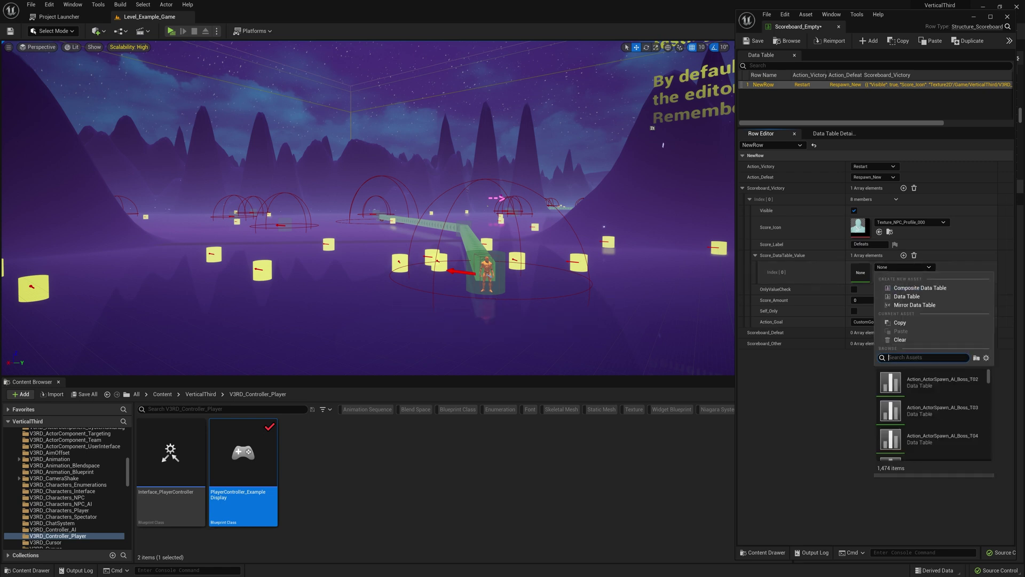
pyautogui.write('value ai enemey')
pyautogui.press('BackSpace')
pyautogui.press('BackSpace')
pyautogui.write('y')
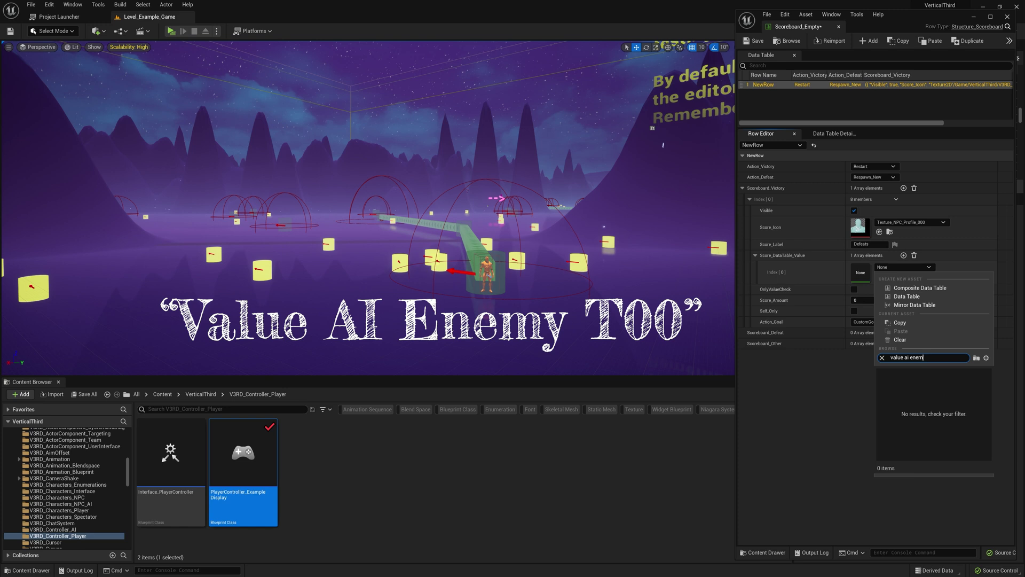
pyautogui.write(' t00')
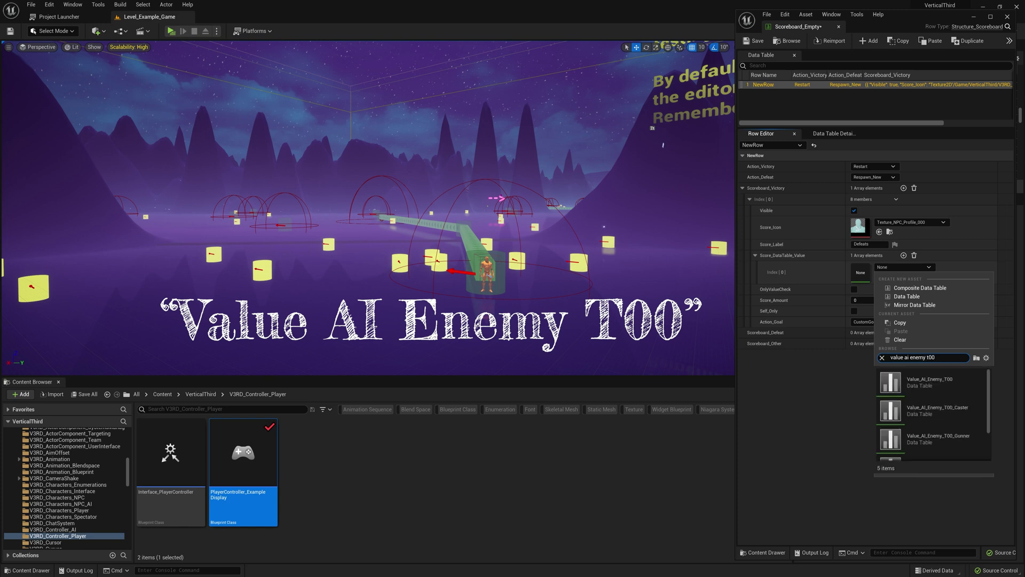
pyautogui.click(969, 381)
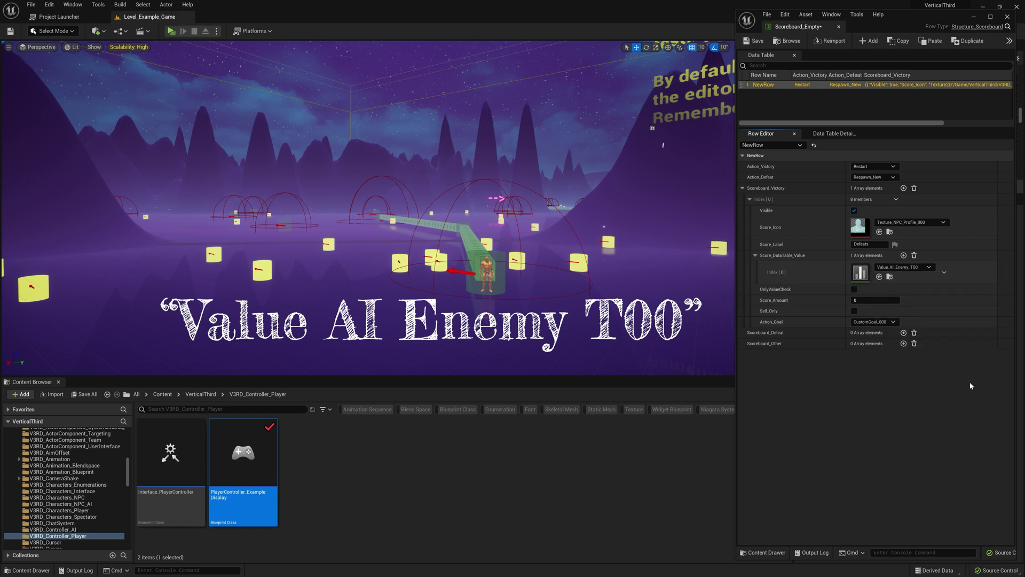
pyautogui.click(875, 300)
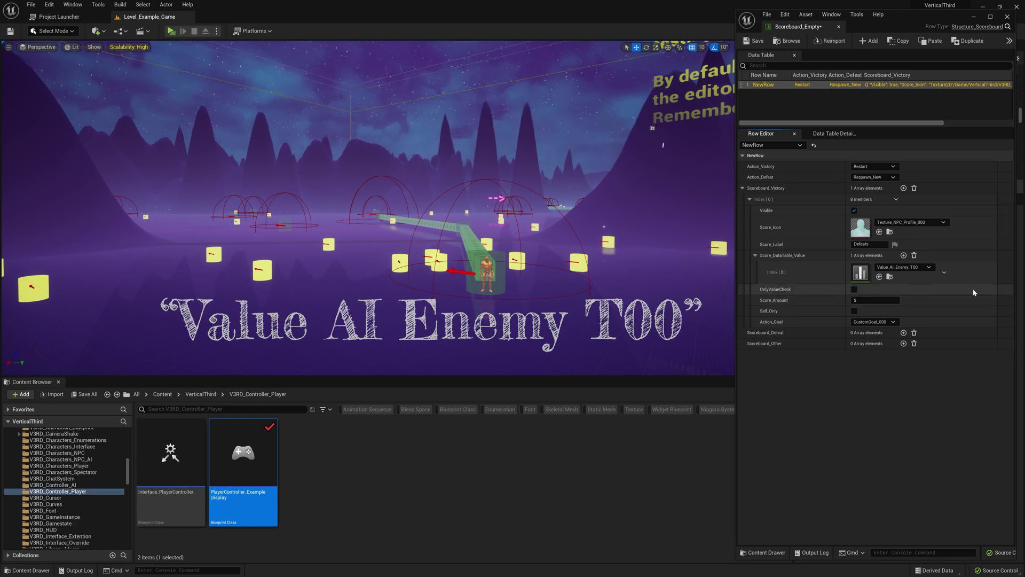
pyautogui.write('5')
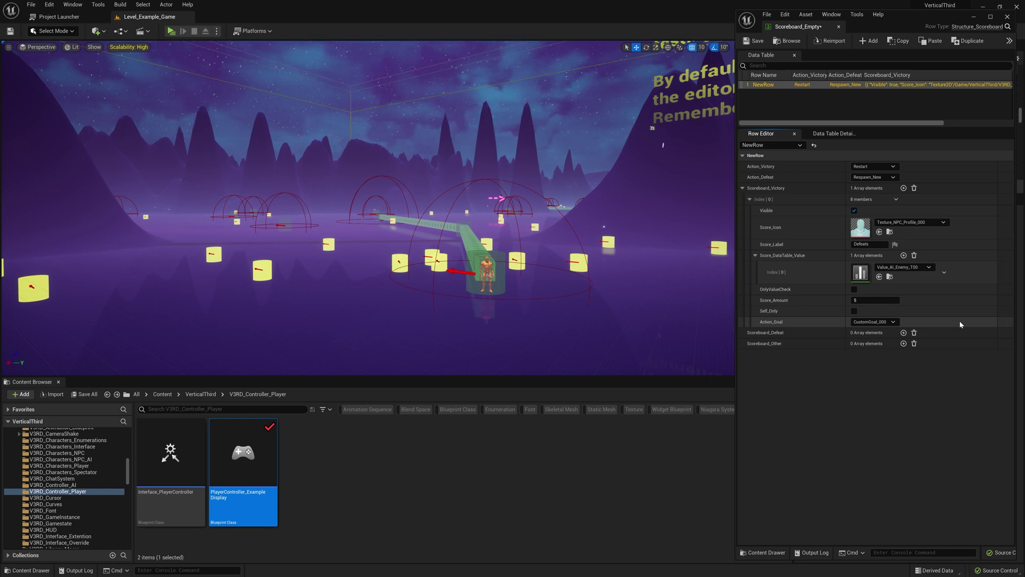
# Add an element to Scoreboard_Defeat with Texture_Egg_Double as its Score_Icon and "Deaths" as its Score_Label
pyautogui.click(903, 332)
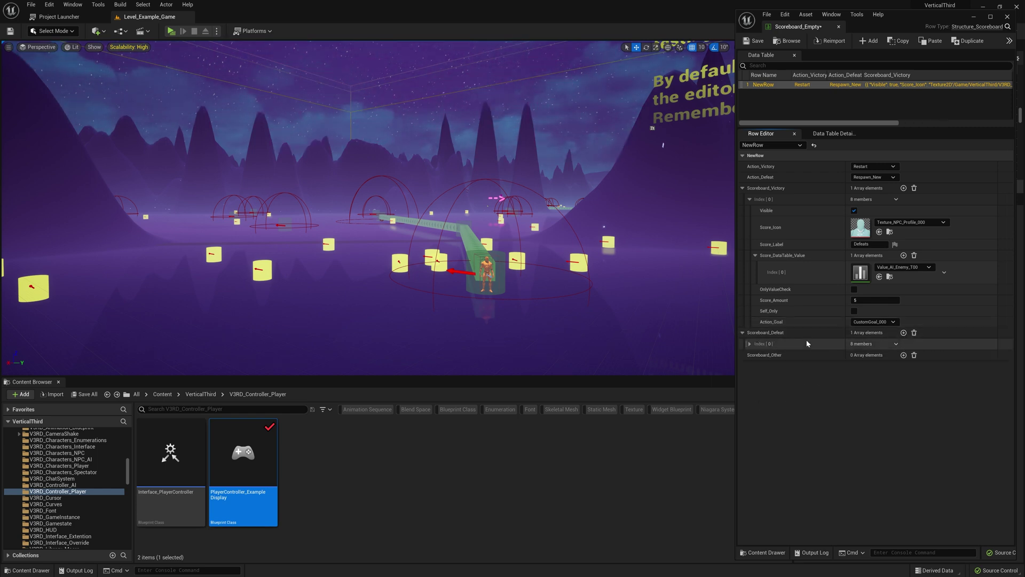
pyautogui.click(750, 344)
pyautogui.click(929, 367)
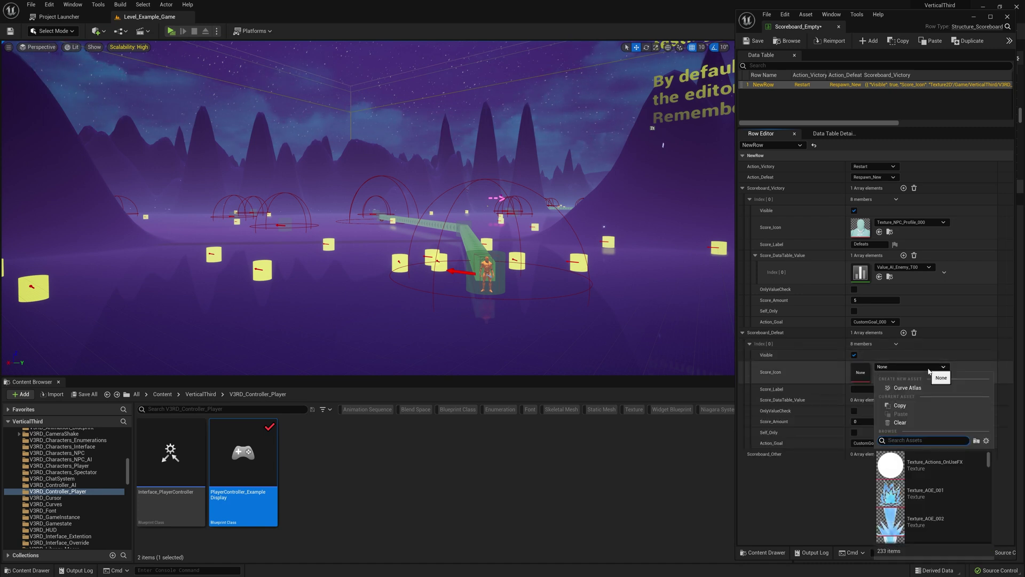
pyautogui.write('egg')
pyautogui.click(932, 464)
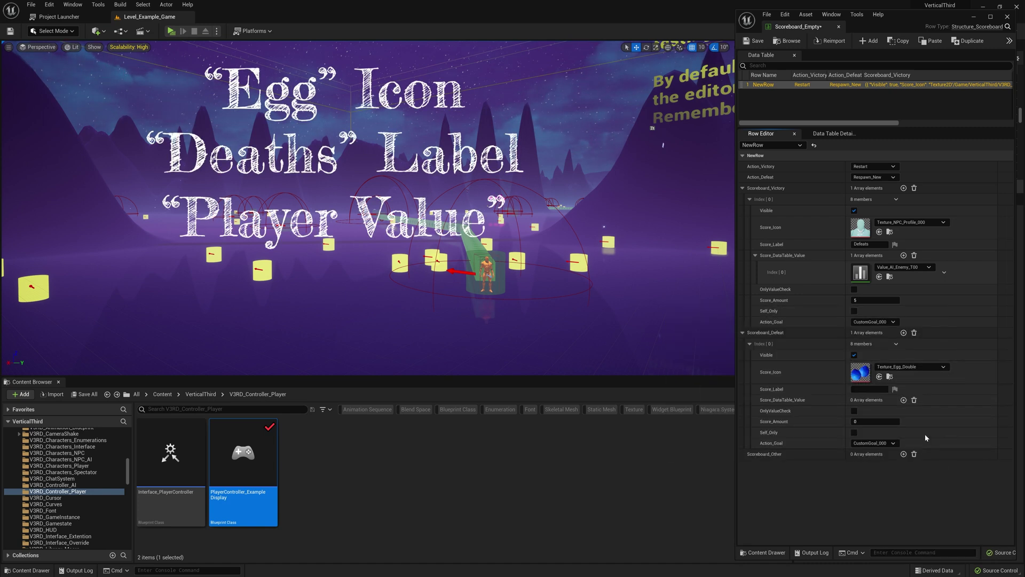
pyautogui.click(871, 389)
pyautogui.write('Deaths')
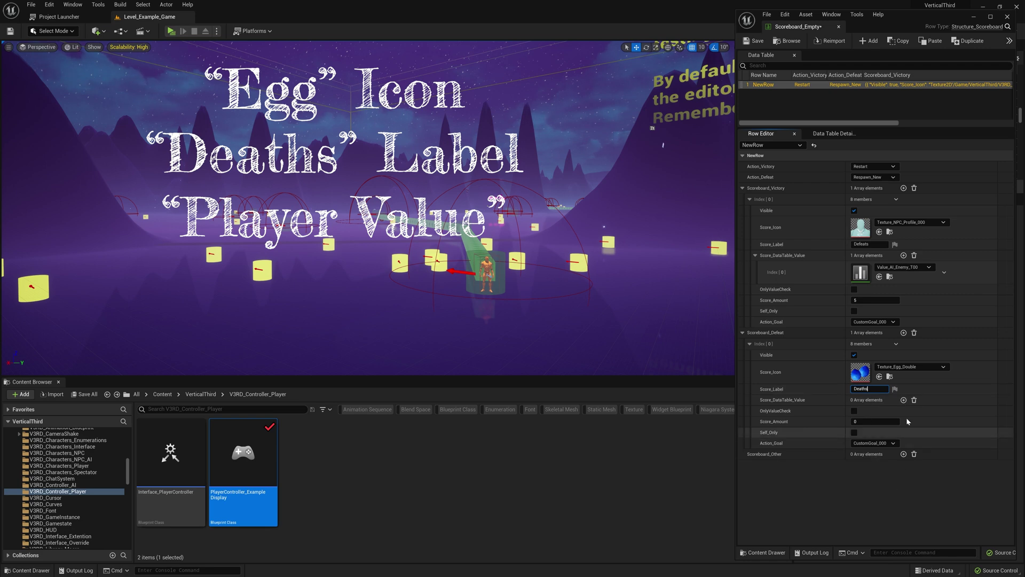
# Add a Score_DataTable_Value element to the Deaths entry and set it to Value_PlayerCharacter
pyautogui.click(903, 400)
pyautogui.click(902, 412)
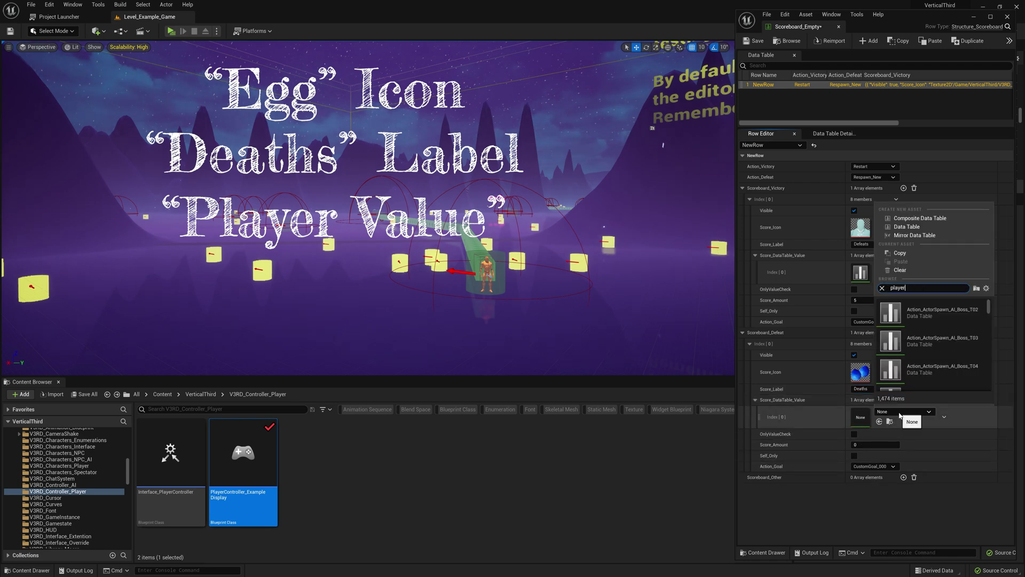
pyautogui.write('player valye')
pyautogui.press('BackSpace')
pyautogui.press('BackSpace')
pyautogui.write('ue')
pyautogui.click(918, 314)
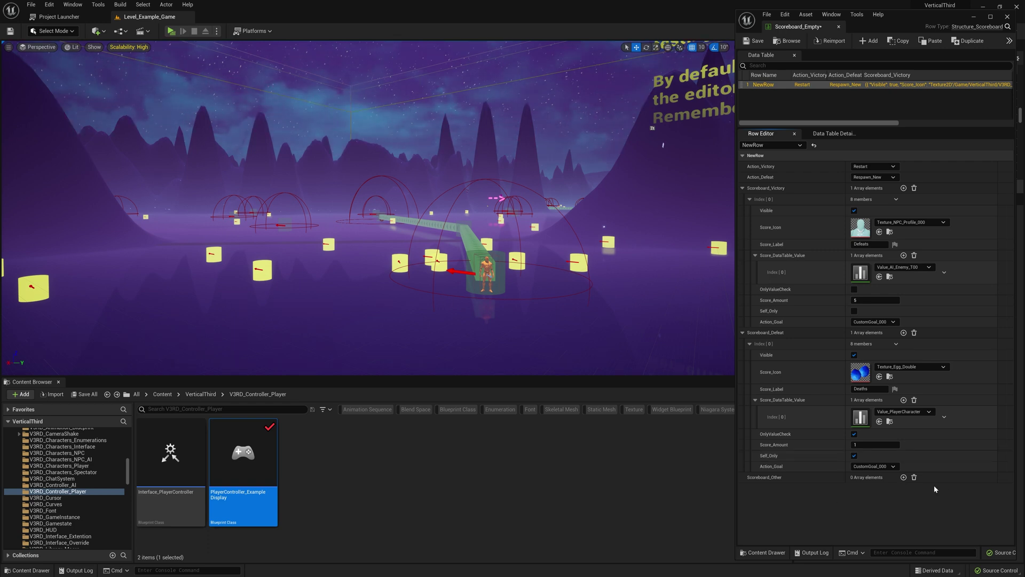
# Add an element to Scoreboard_Other with Texture_Ore_001 as its Score_Icon and "Resources" as its Score_Label
pyautogui.click(904, 477)
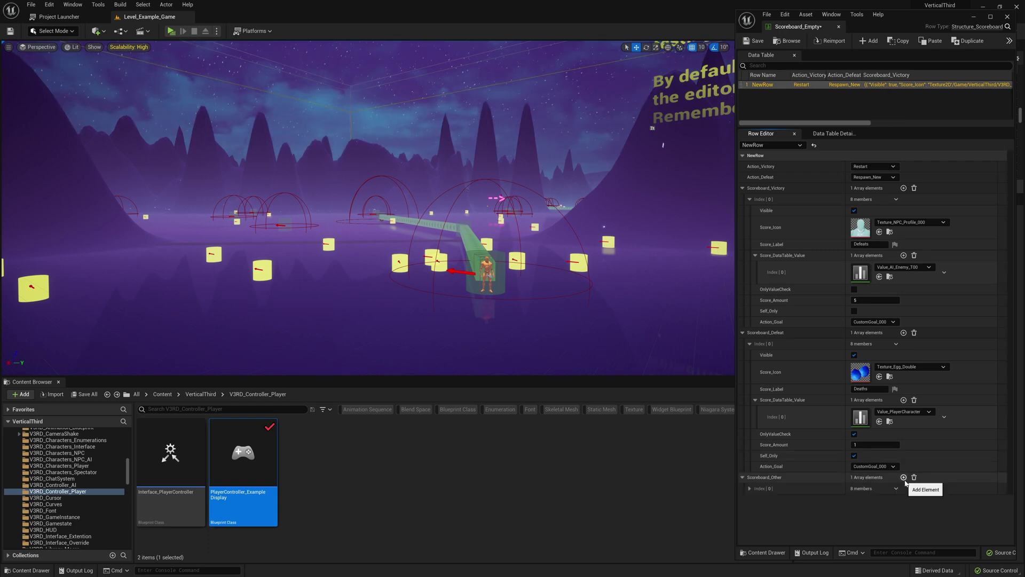
pyautogui.click(749, 488)
pyautogui.scroll(-3, 754, 490)
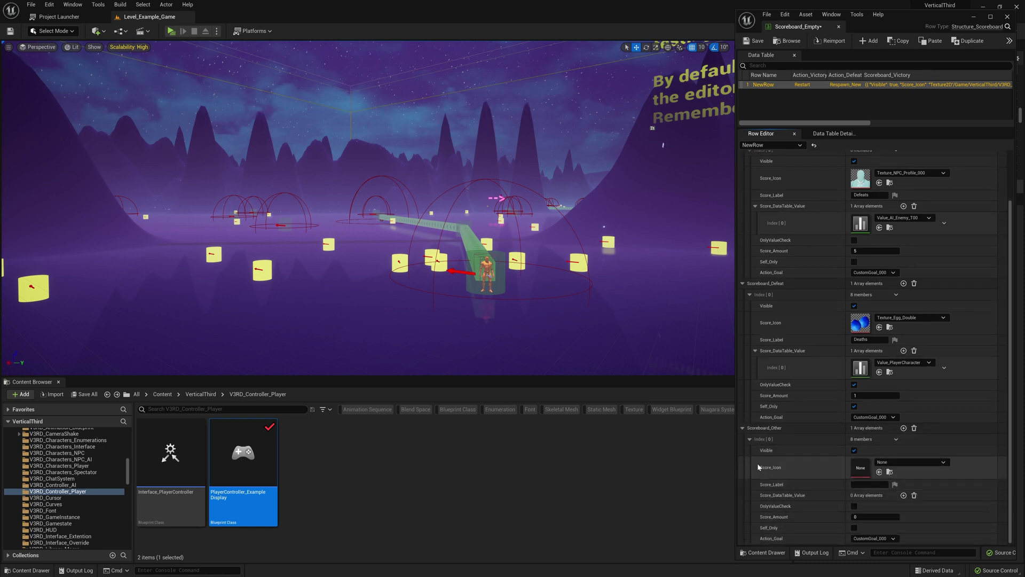
pyautogui.click(905, 463)
pyautogui.write('ore')
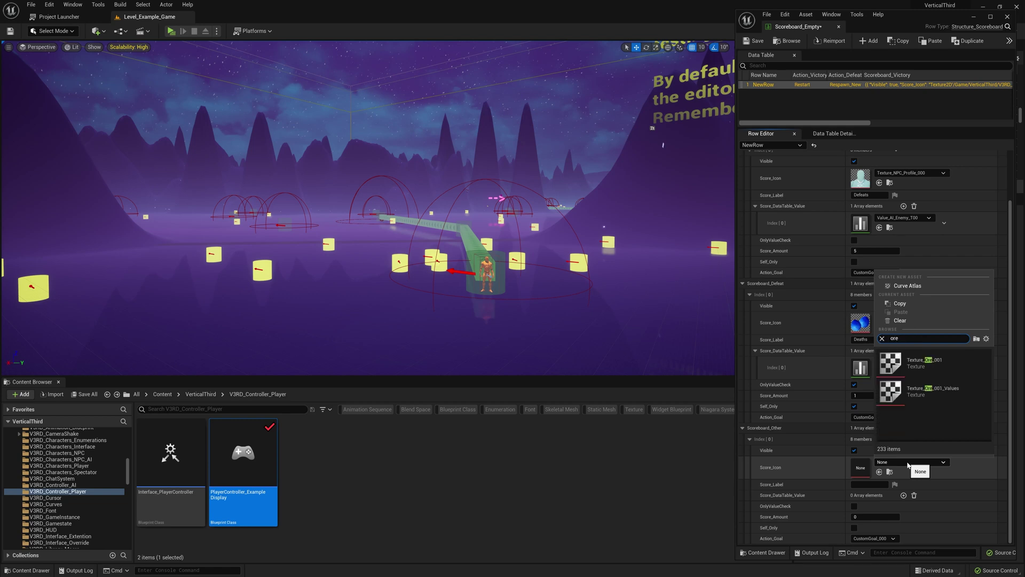
pyautogui.click(933, 363)
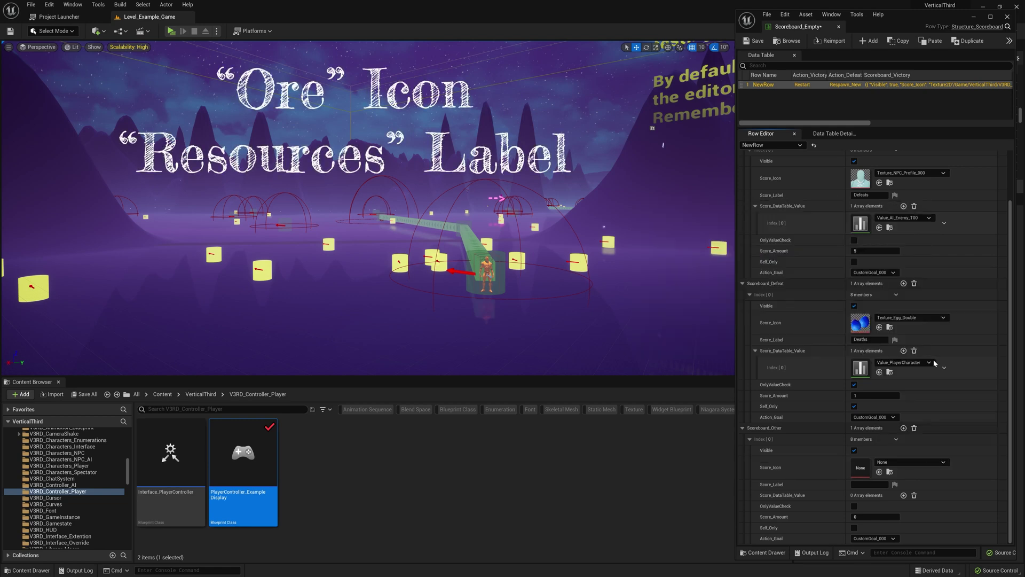
pyautogui.click(870, 484)
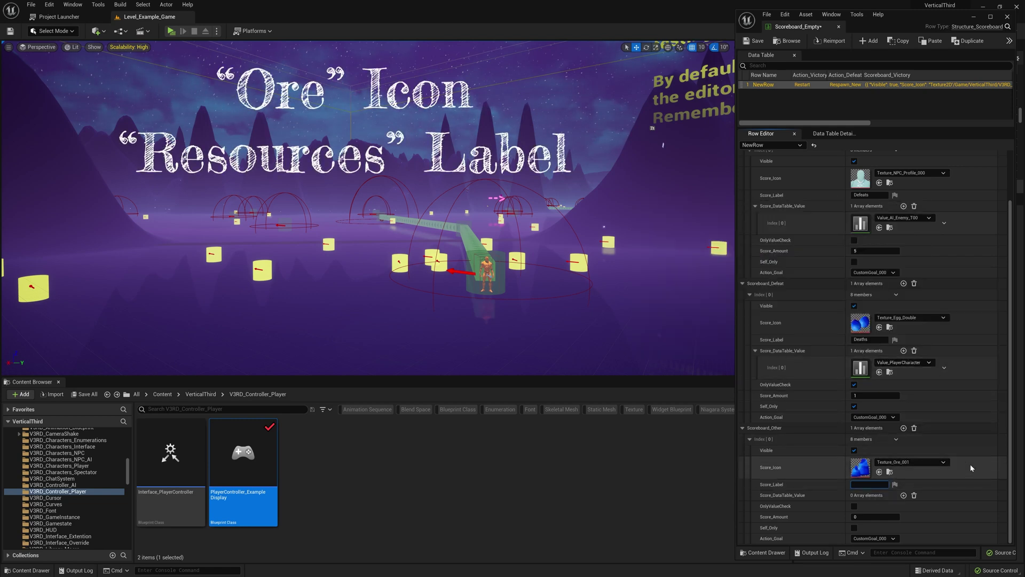
pyautogui.write('Resources')
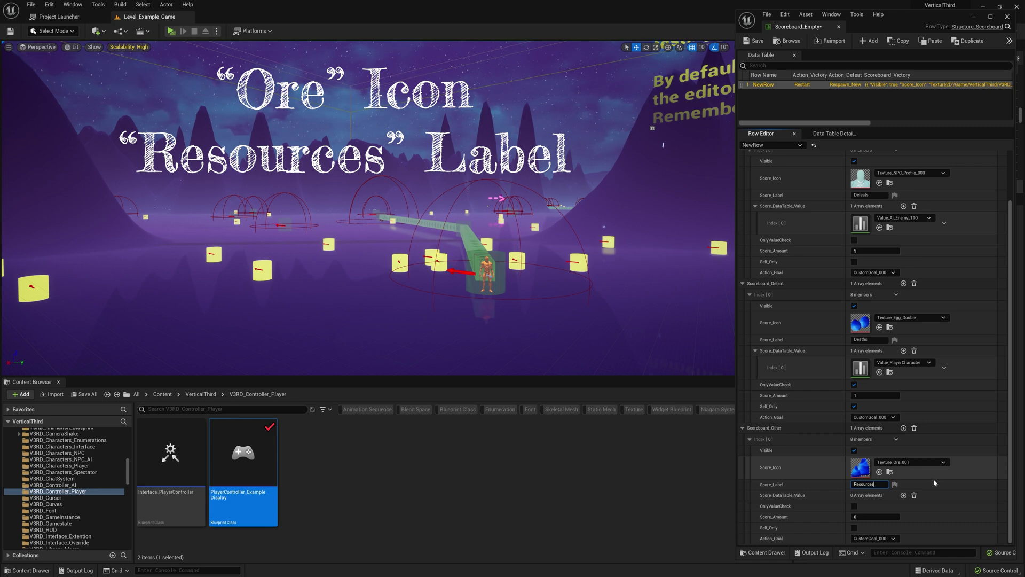
# Add three Score_DataTable_Value elements to the Resources entry of Scoreboard_Other
pyautogui.click(903, 495)
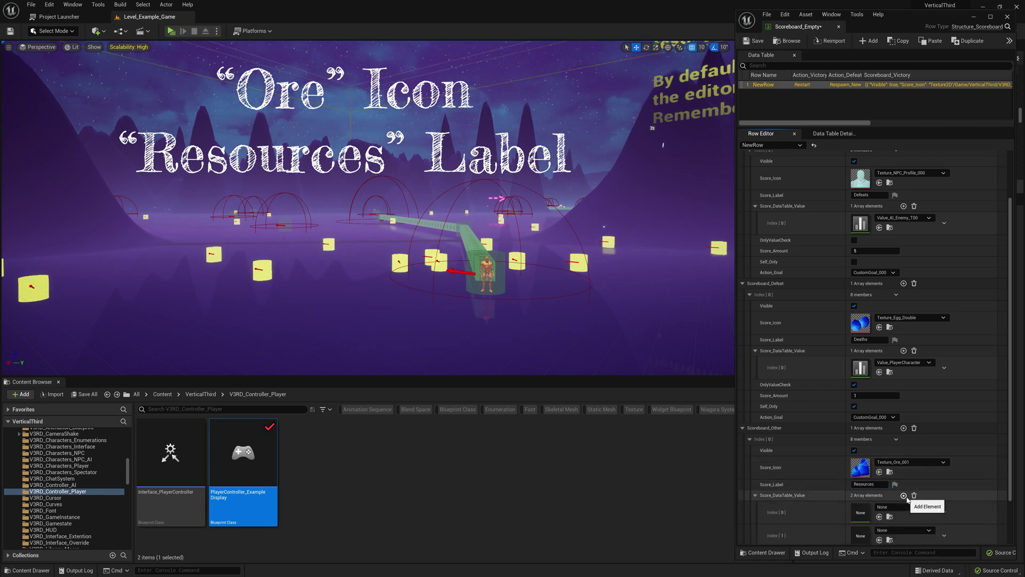
pyautogui.click(904, 495)
pyautogui.click(903, 495)
pyautogui.scroll(-2, 908, 480)
# Assign Loot_Wood_T0, Loot_Herbs_T0 and Loot_Ore_T0, in that order, to the Resources entry's three Score_DataTable_Value elements
pyautogui.click(917, 442)
pyautogui.write('herb t0')
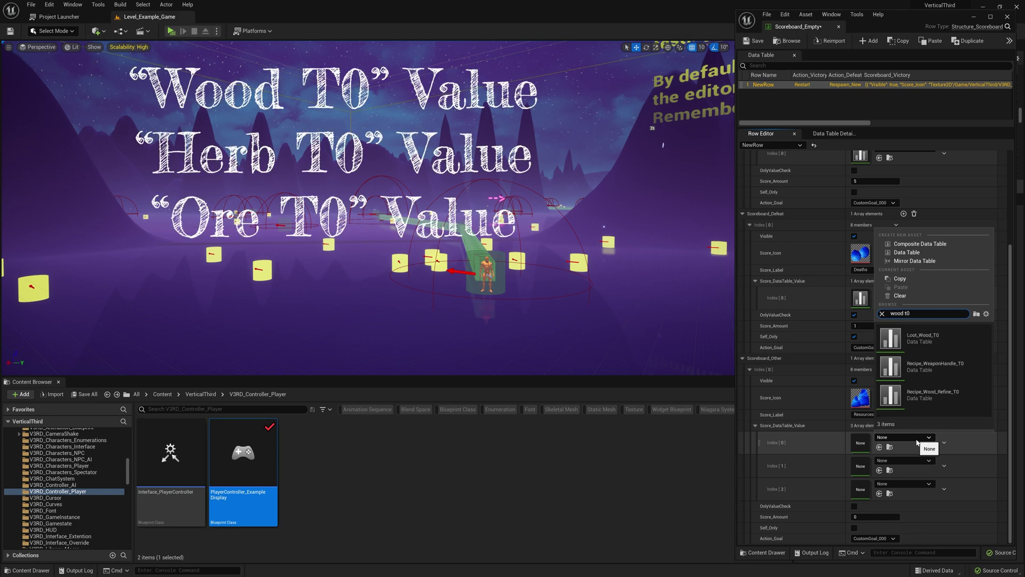
pyautogui.press('Return')
pyautogui.click(911, 460)
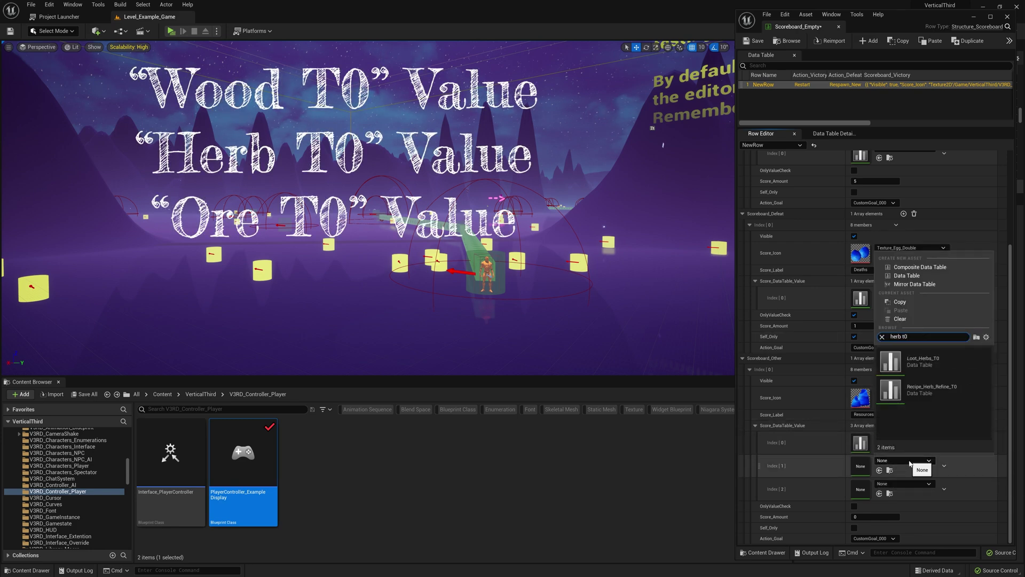
pyautogui.press('Return')
pyautogui.click(907, 483)
pyautogui.write('o')
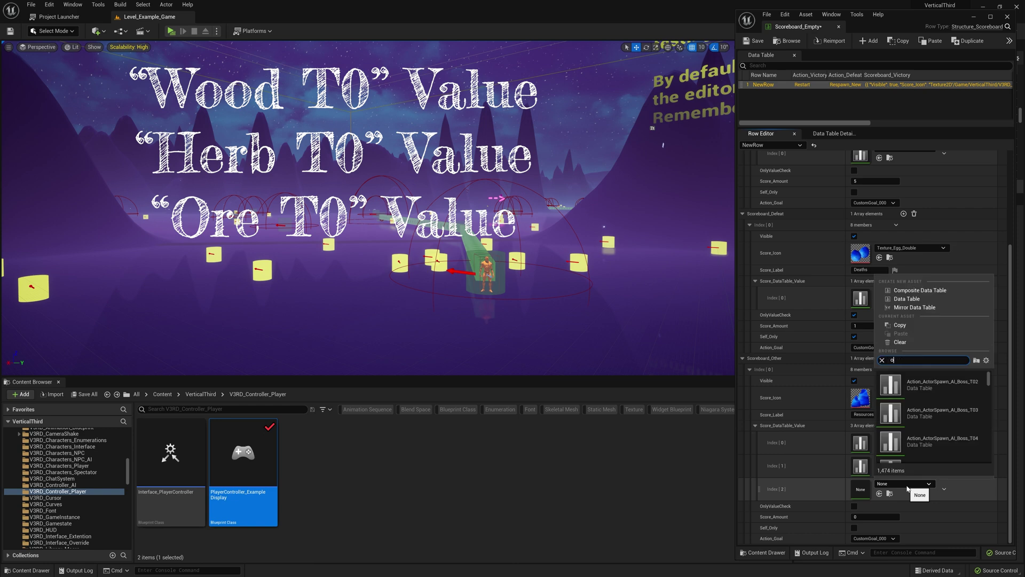
pyautogui.write('re t0')
pyautogui.press('Return')
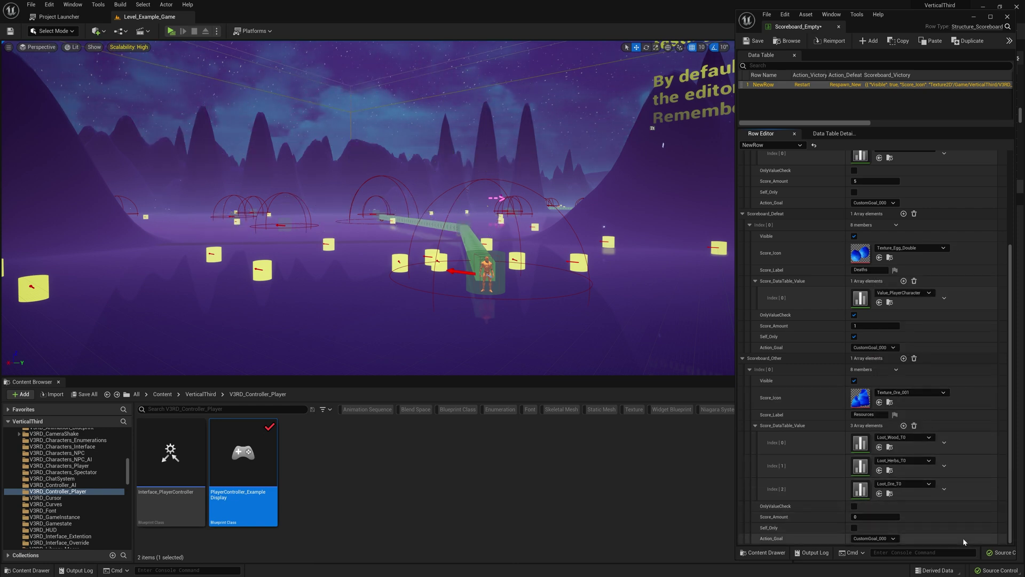
# Save the scoreboard data table, then find and open the PlayerController_ExampleDisplay blueprint in the VerticalThird folder
pyautogui.hotkey('ctrl', 's')
pyautogui.hotkey('ctrl', 'b')
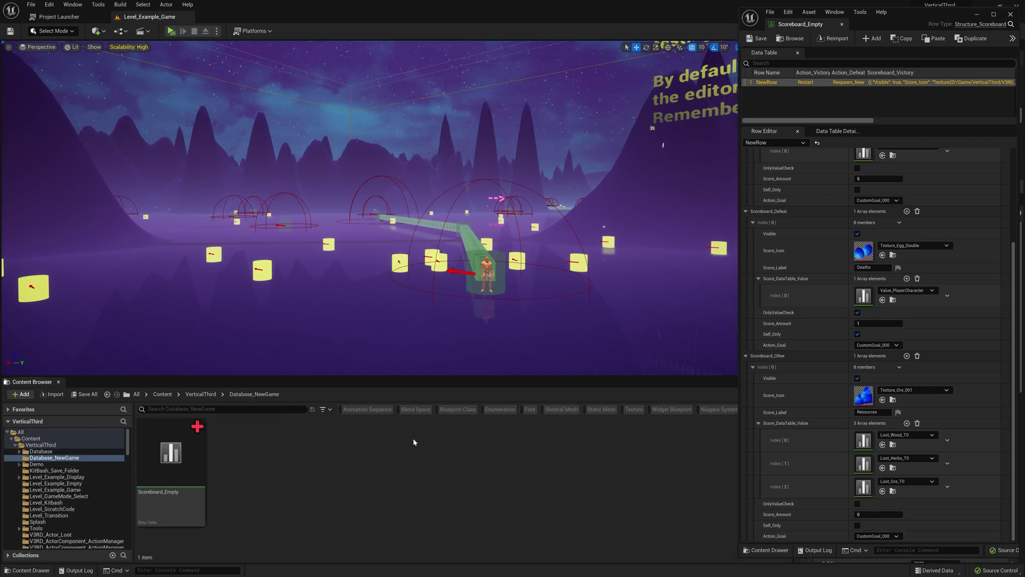
pyautogui.click(75, 446)
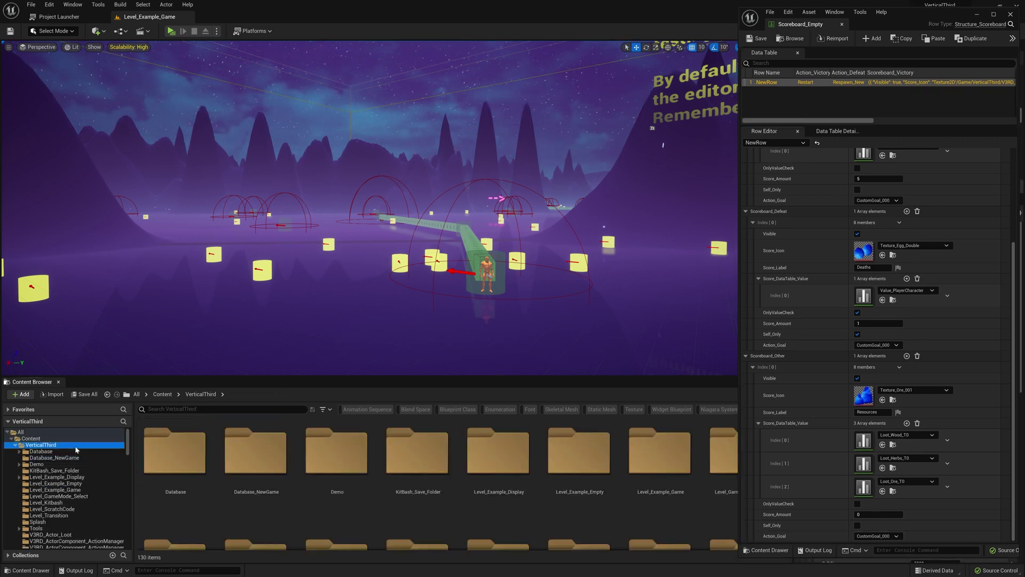
pyautogui.click(185, 409)
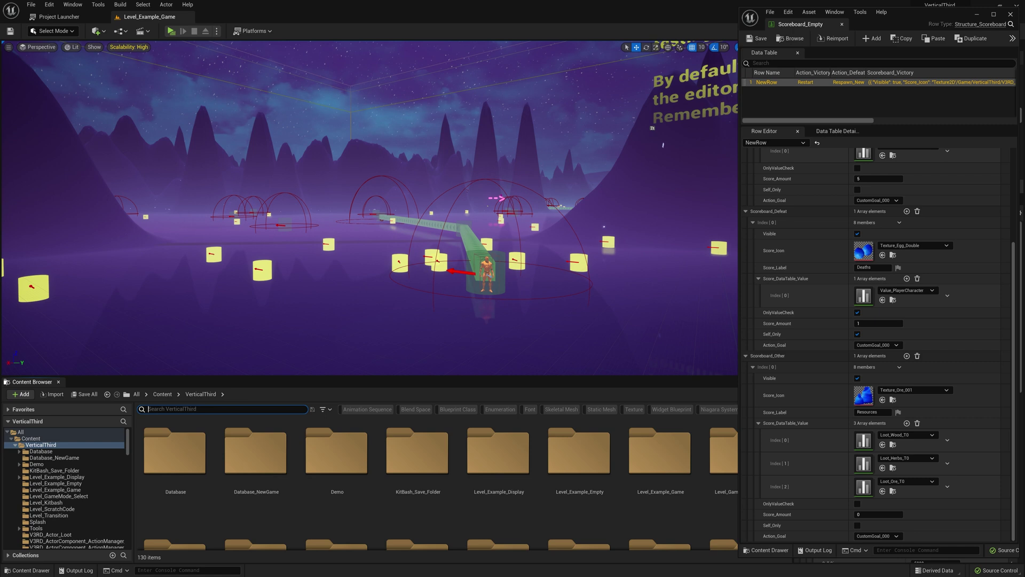
pyautogui.write('playercont')
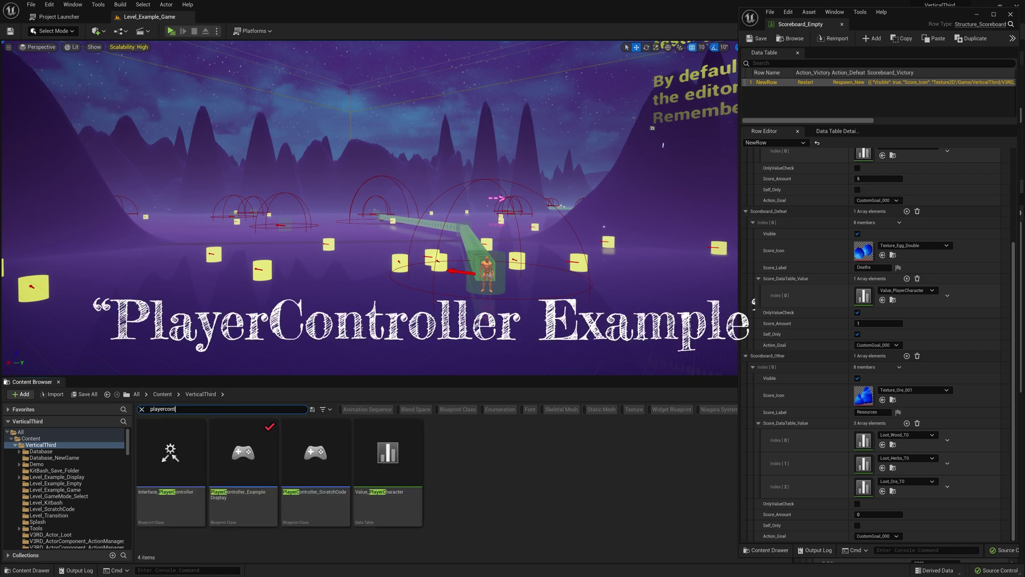
pyautogui.write('roller example')
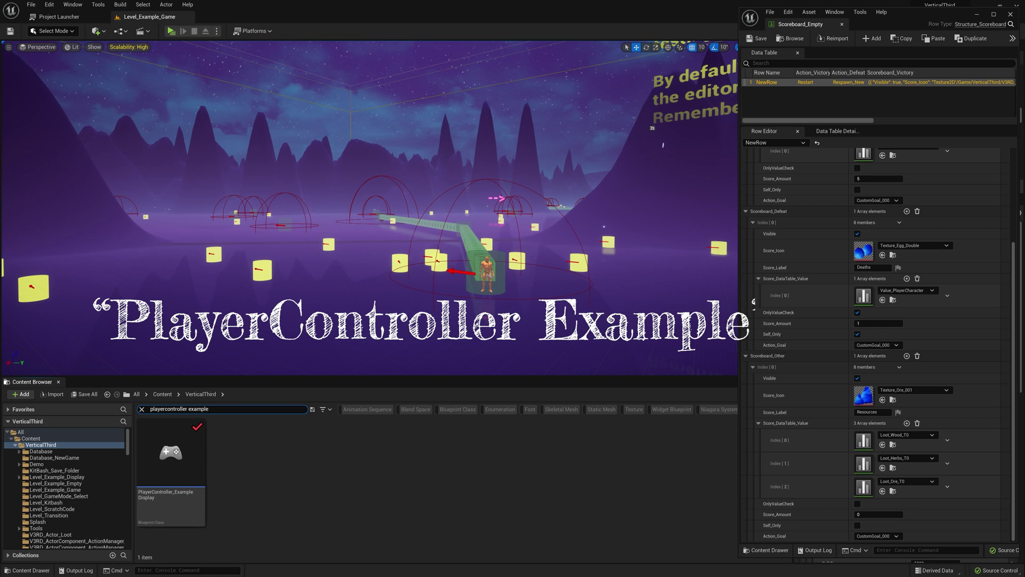
pyautogui.doubleClick(182, 434)
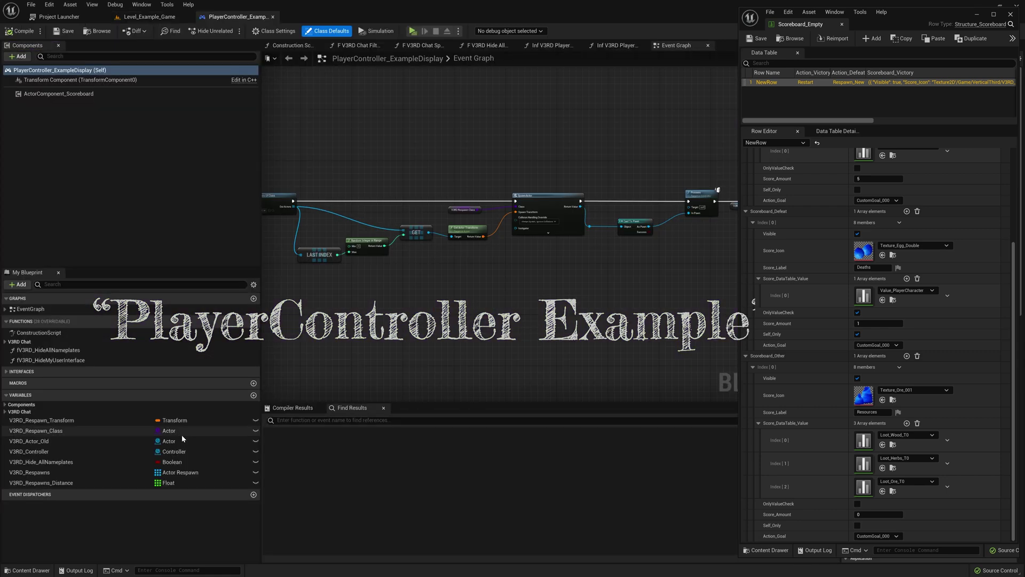
# Undock the blueprint editor beside the data table window, enlarge it and its Details area, and select the ActorComponent_Scoreboard component
pyautogui.moveTo(246, 18); pyautogui.dragTo(341, 59)
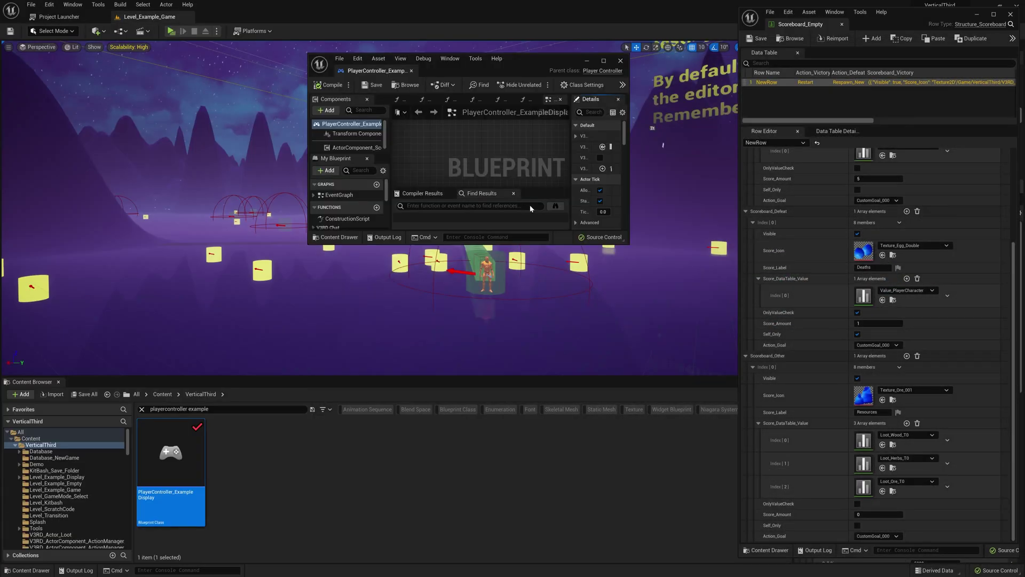
pyautogui.moveTo(627, 245); pyautogui.dragTo(712, 546)
pyautogui.moveTo(499, 59); pyautogui.dragTo(427, 52)
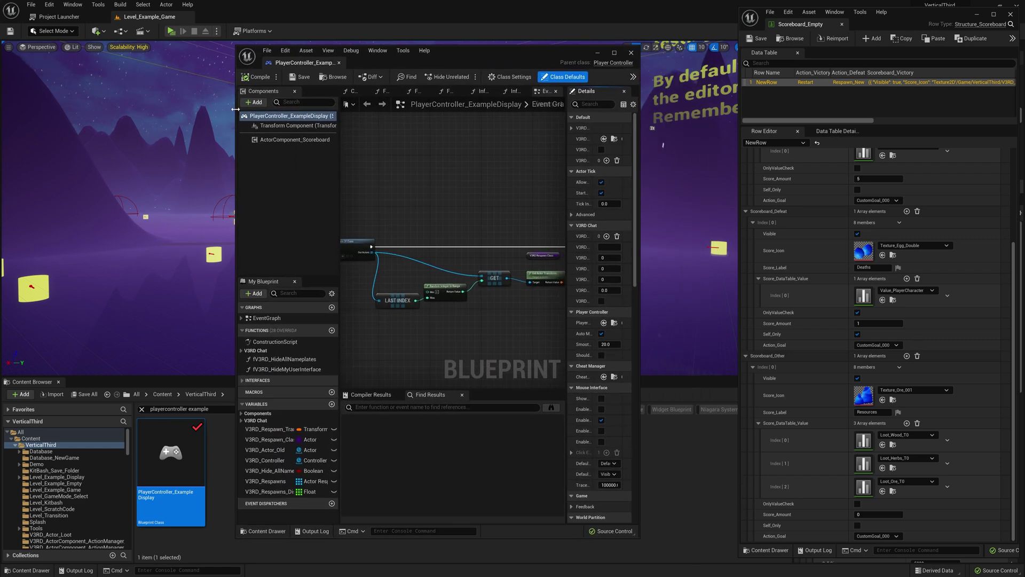
pyautogui.moveTo(235, 109); pyautogui.dragTo(176, 110)
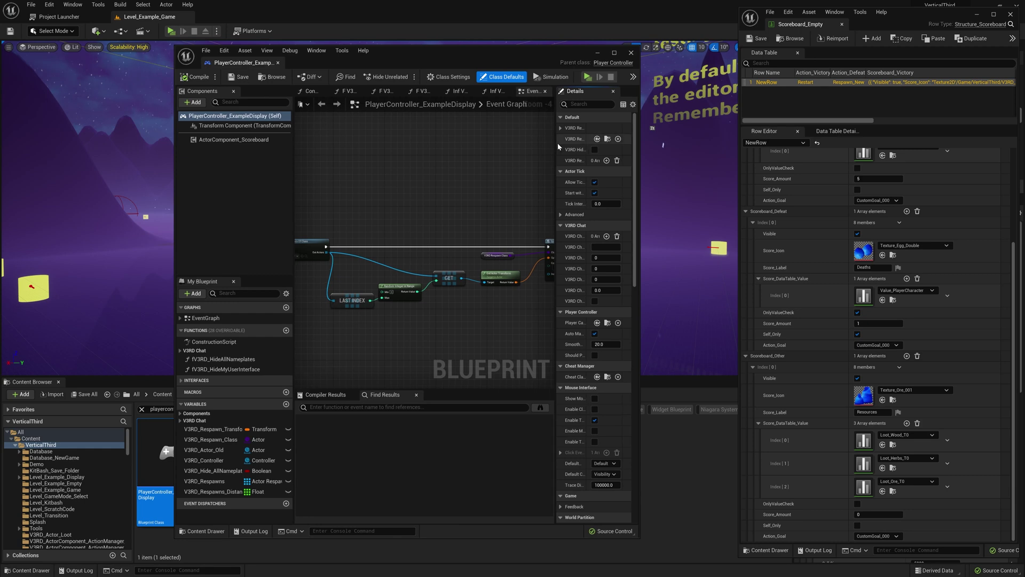
pyautogui.moveTo(557, 144); pyautogui.dragTo(433, 145)
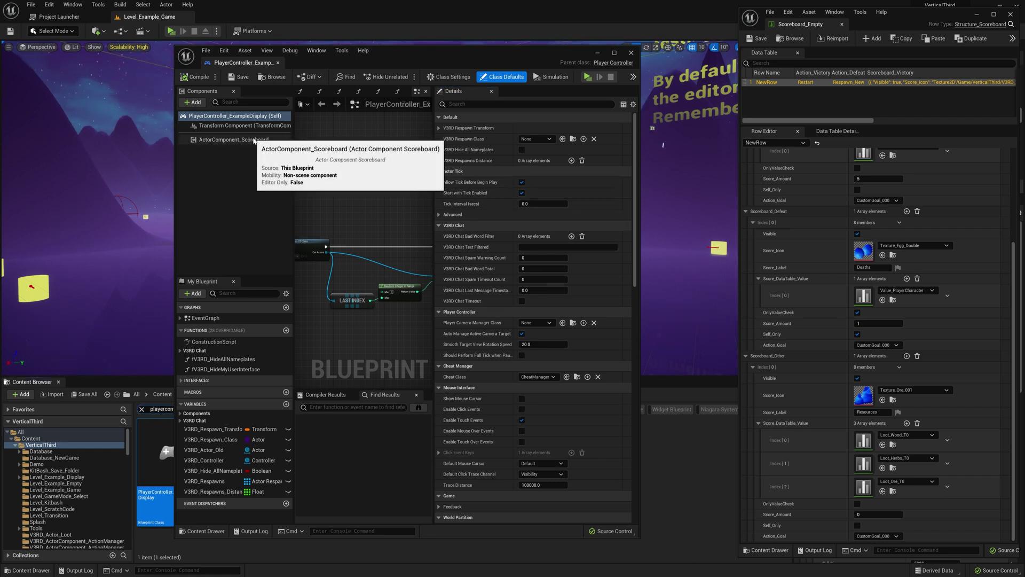
pyautogui.click(235, 139)
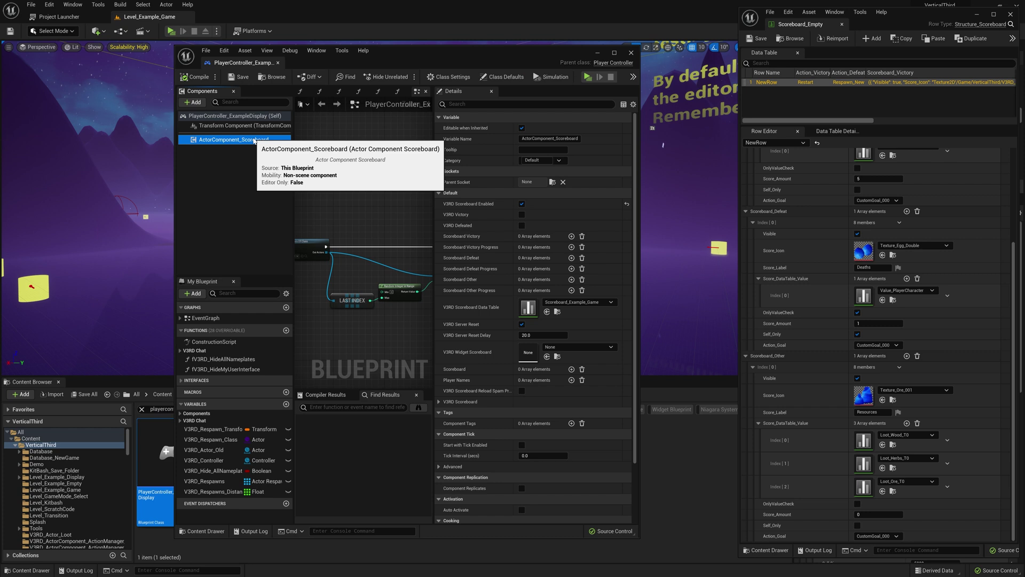
# Assign Scoreboard_Empty from the Database_NewGame folder as the component's V3RD Scoreboard Data Table and close the blueprint editor
pyautogui.moveTo(432, 61); pyautogui.dragTo(509, 41)
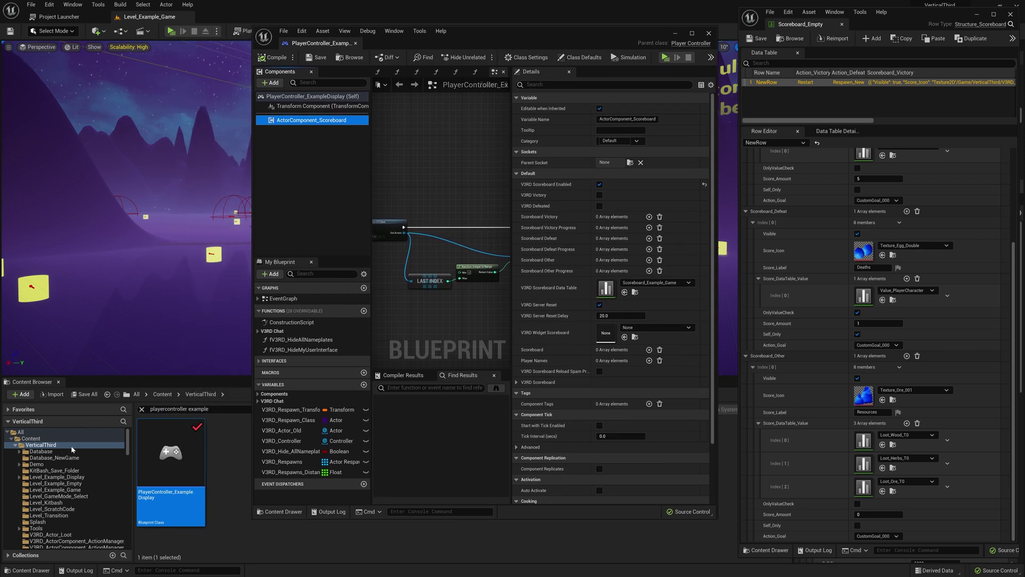
pyautogui.click(64, 458)
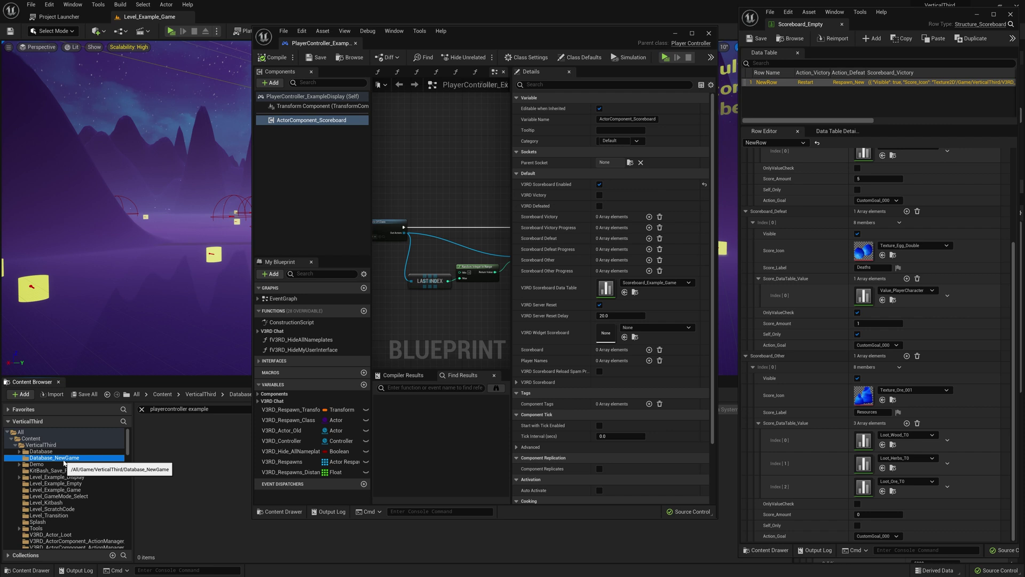
pyautogui.click(141, 409)
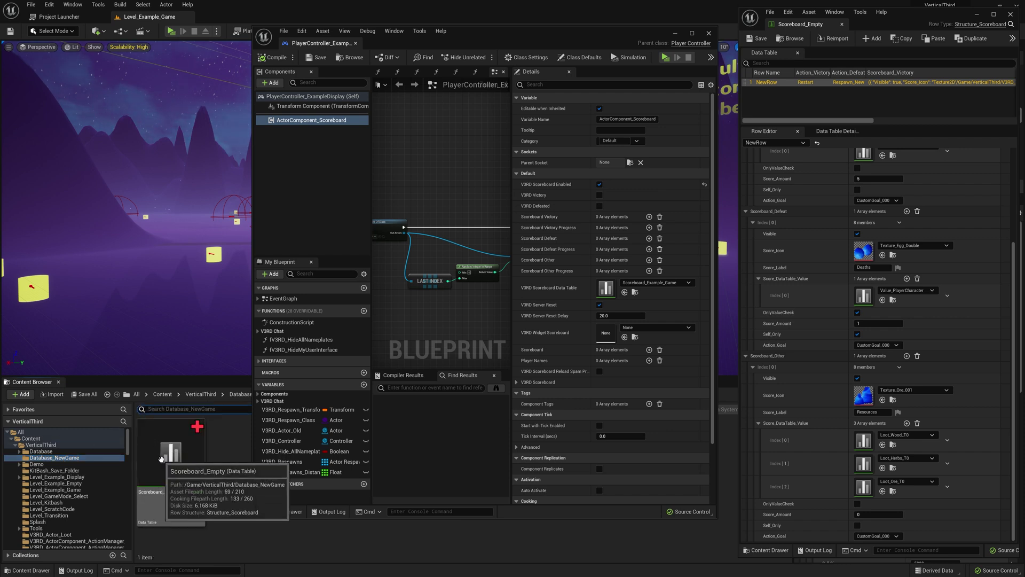
pyautogui.moveTo(161, 458); pyautogui.dragTo(612, 290)
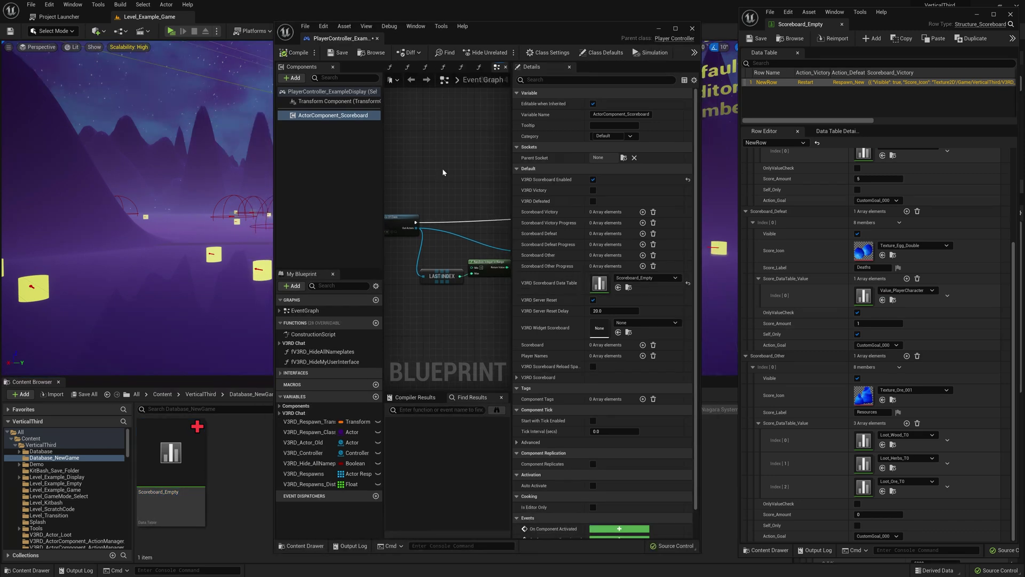
pyautogui.click(693, 28)
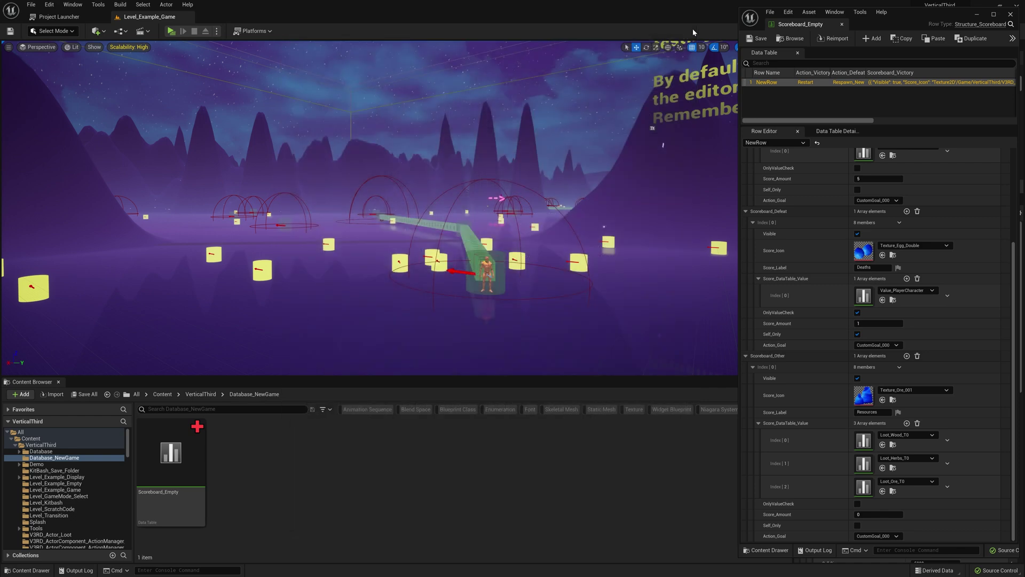
# Check the play mode options and play Level_Example_Game in a new editor window
pyautogui.click(217, 33)
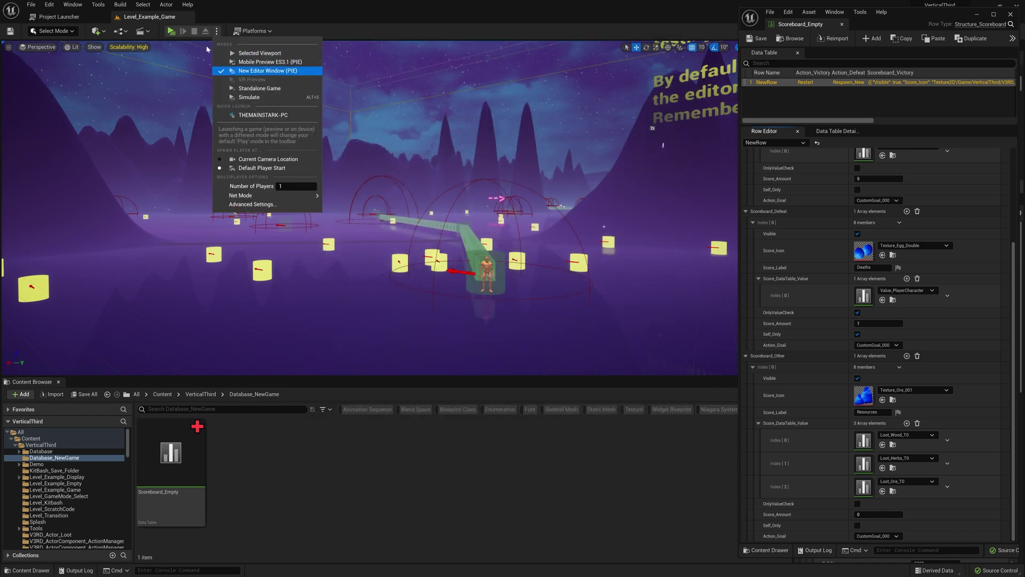
pyautogui.click(171, 33)
pyautogui.click(171, 32)
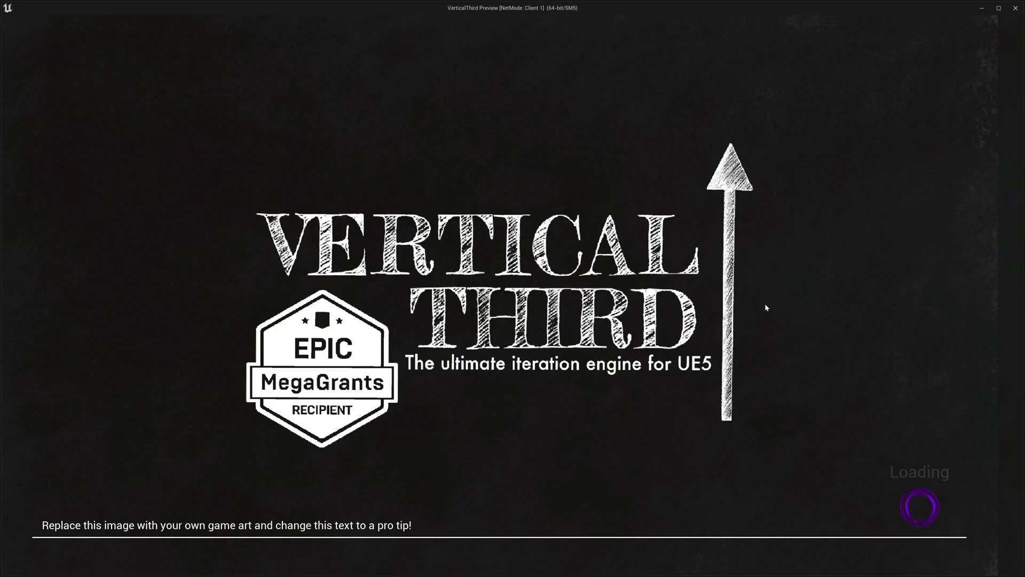
pyautogui.press('w')
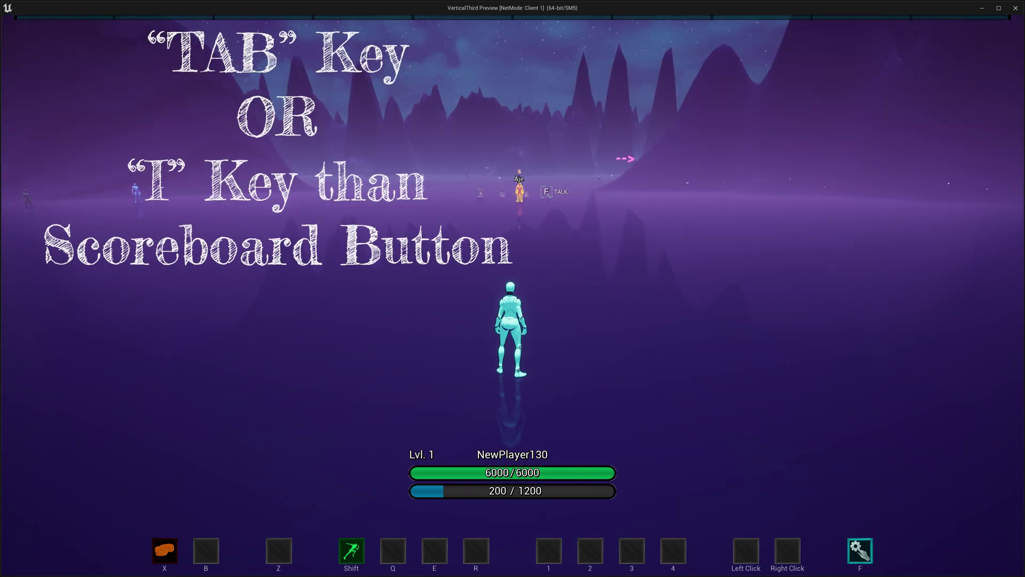
# Toggle the in-game scoreboard open and closed, and open it again by way of the inventory
pyautogui.press('Tab')
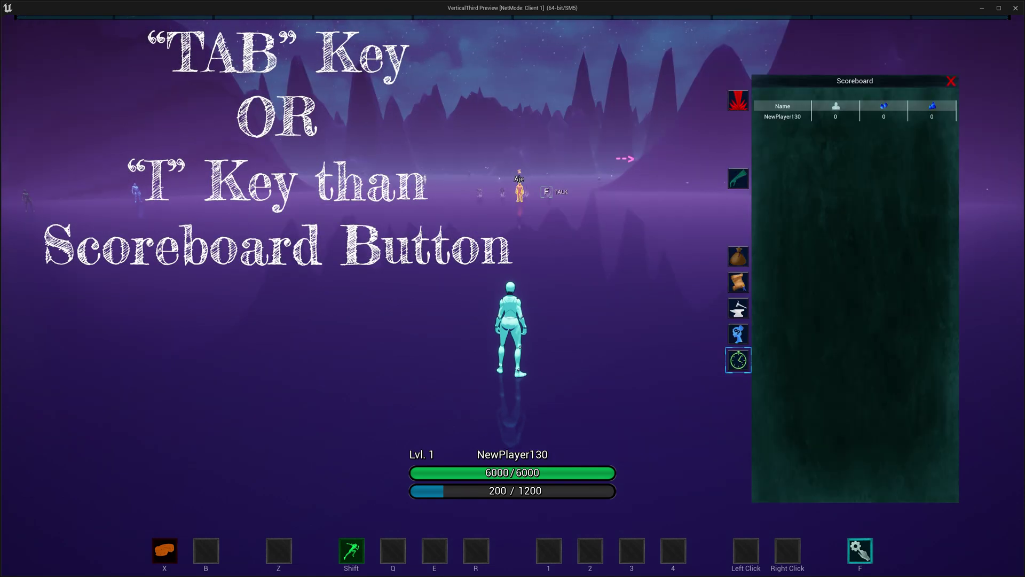
pyautogui.press('Tab')
pyautogui.press('Tab')
pyautogui.press('Tab')
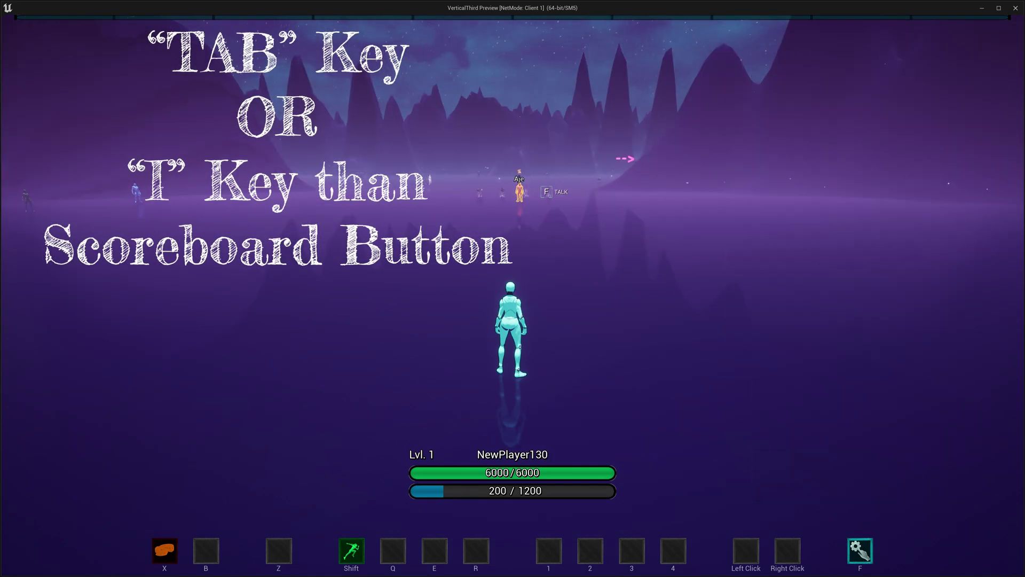
pyautogui.press('i')
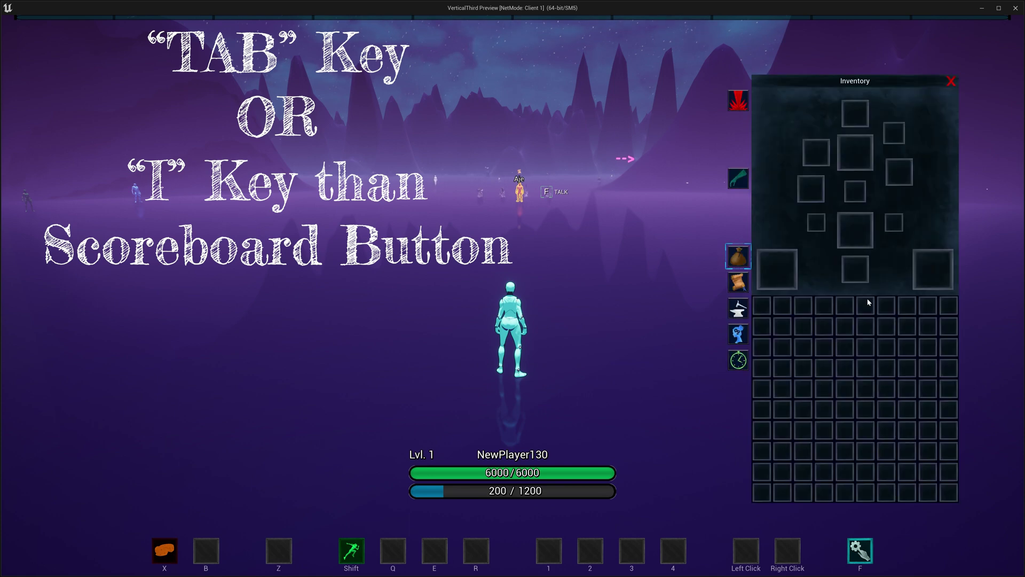
pyautogui.click(736, 359)
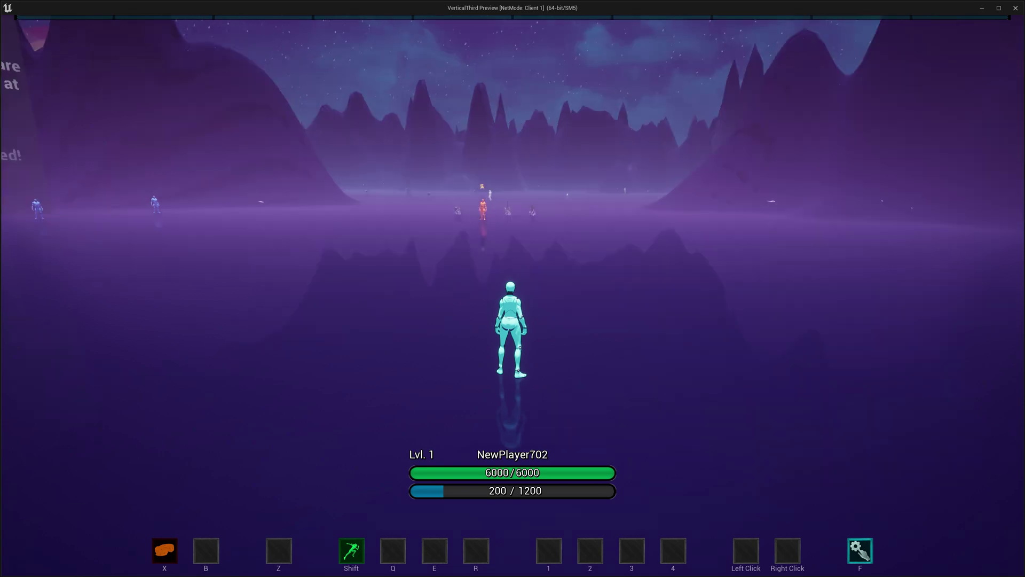
# Run to the cheat gear area, pick up the gear pieces and equip them from the inventory
pyautogui.press('w')
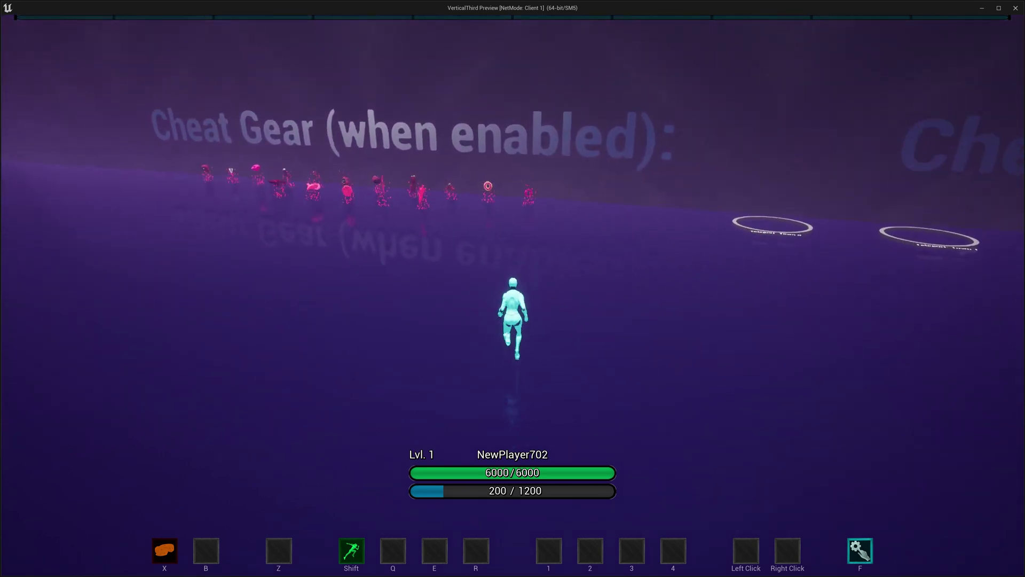
pyautogui.press('f')
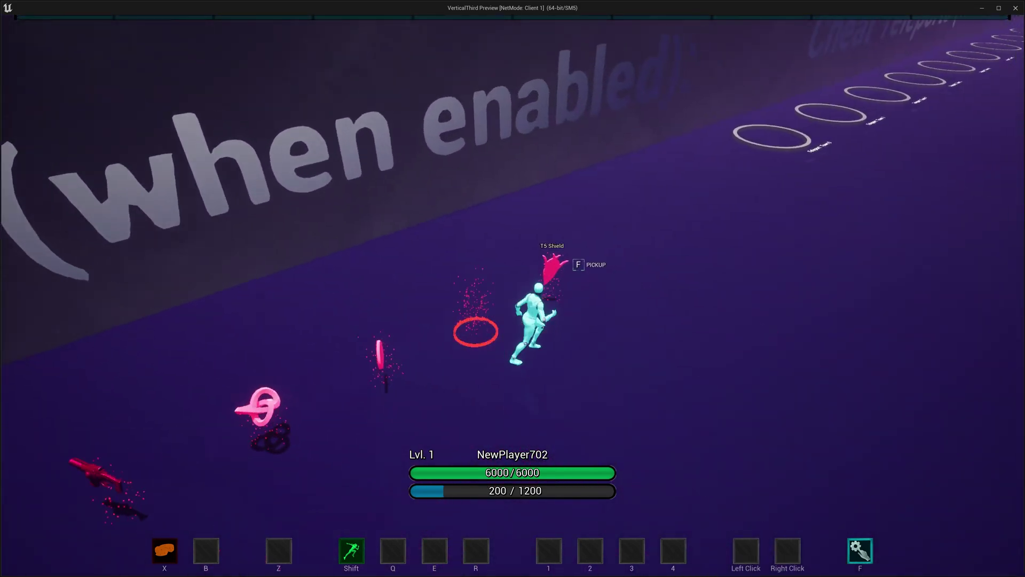
pyautogui.press('i')
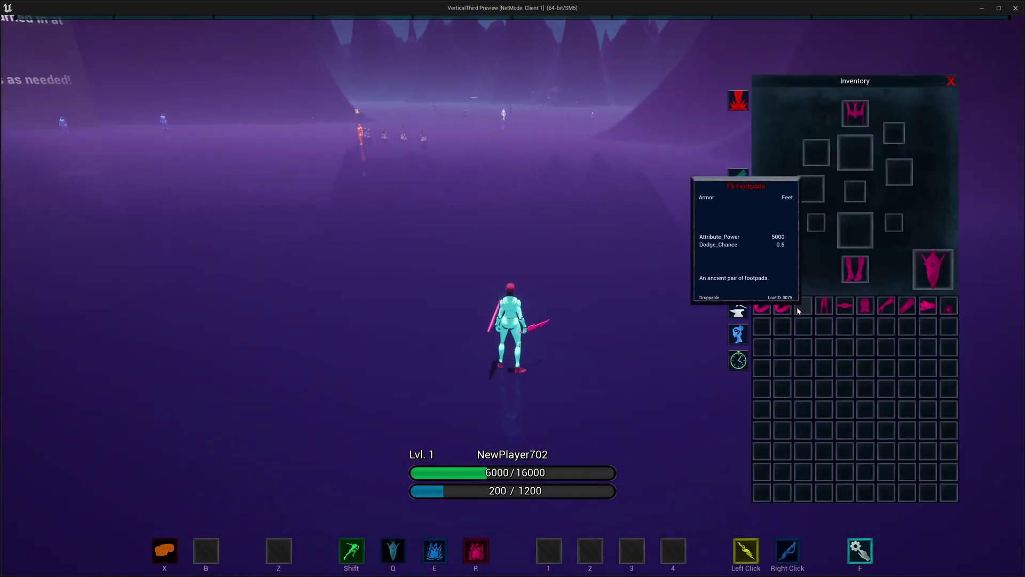
pyautogui.rightClick(843, 305)
pyautogui.press('i')
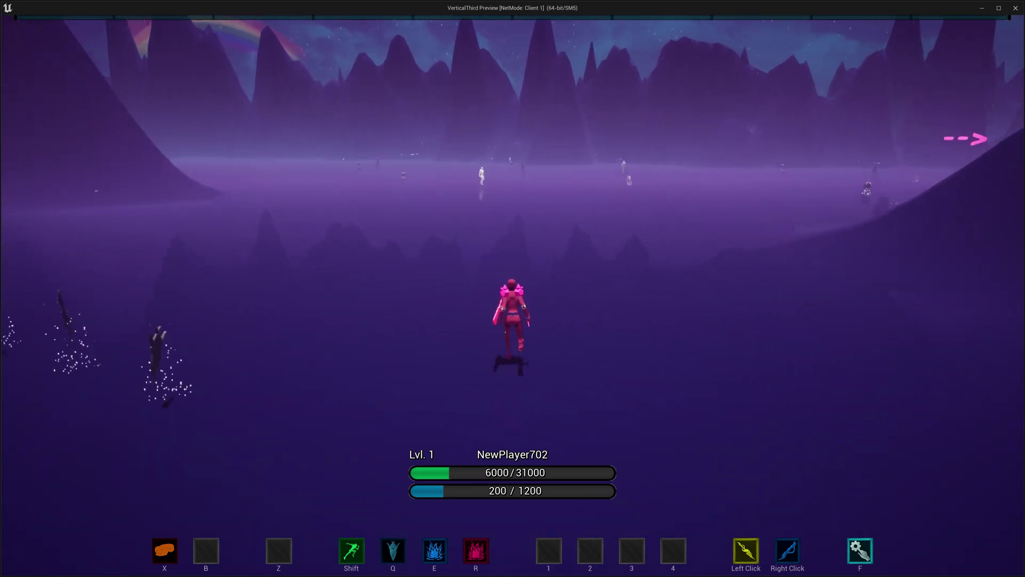
# With the scoreboard open, defeat the T00 Healer and pick up the nearby T0 Ore to test the Defeats and Resources scores
pyautogui.press('i')
pyautogui.click(741, 363)
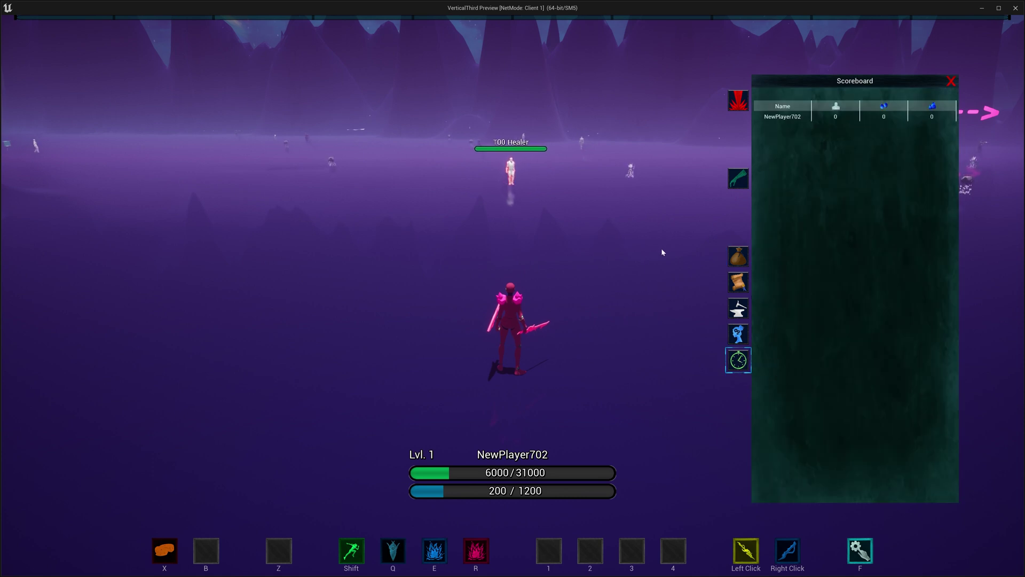
pyautogui.rightClick(646, 239)
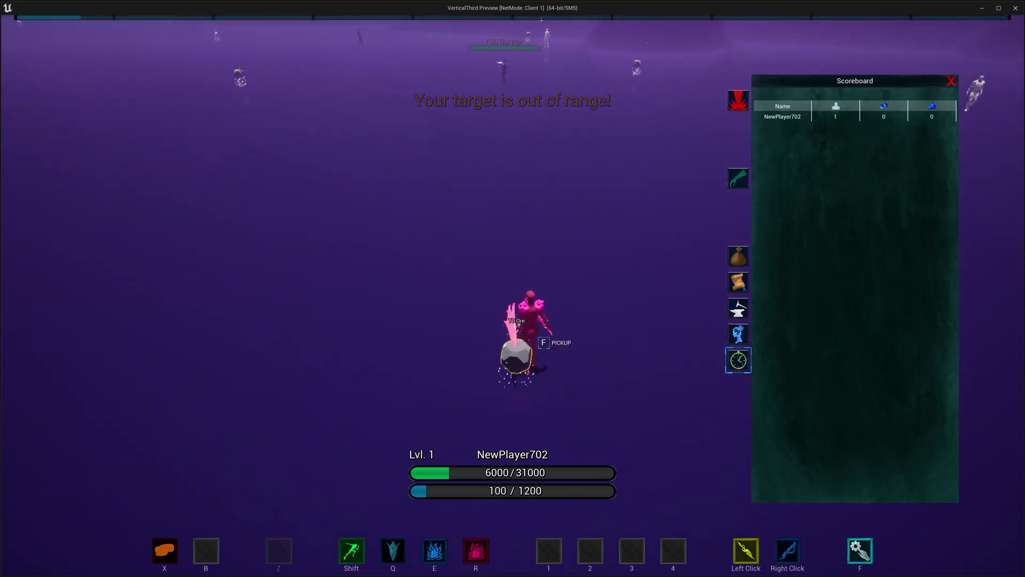
pyautogui.press('f')
pyautogui.press('w')
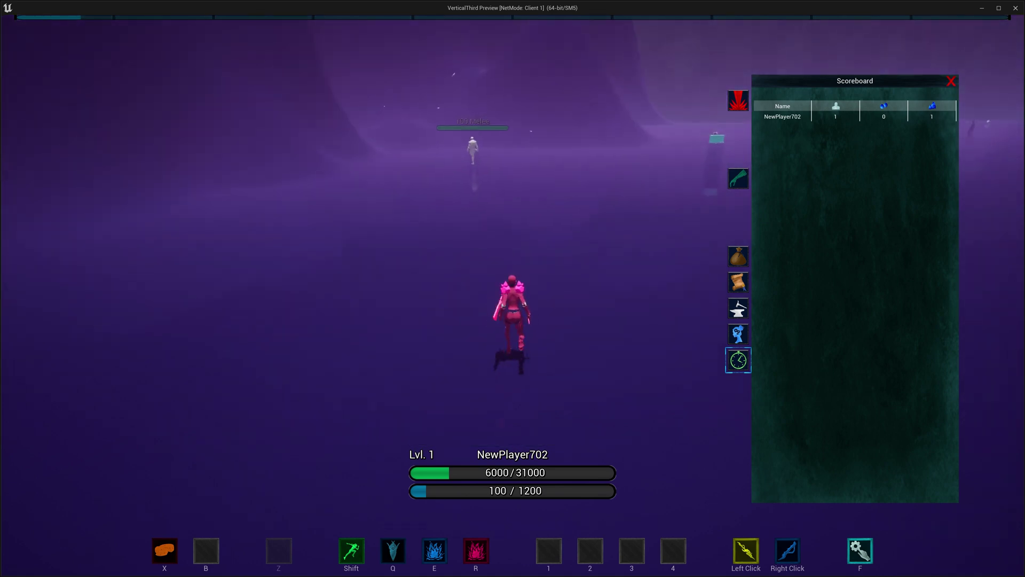
# Attack more enemies with the two equipped weapon abilities to test the Defeats score
pyautogui.rightClick(512, 289)
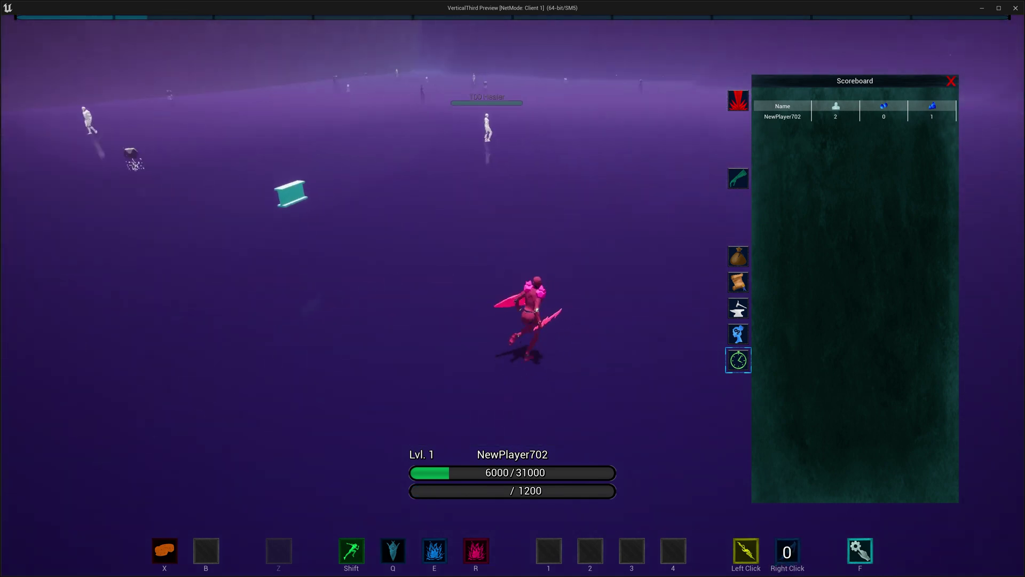
pyautogui.rightClick(512, 288)
pyautogui.click(513, 288)
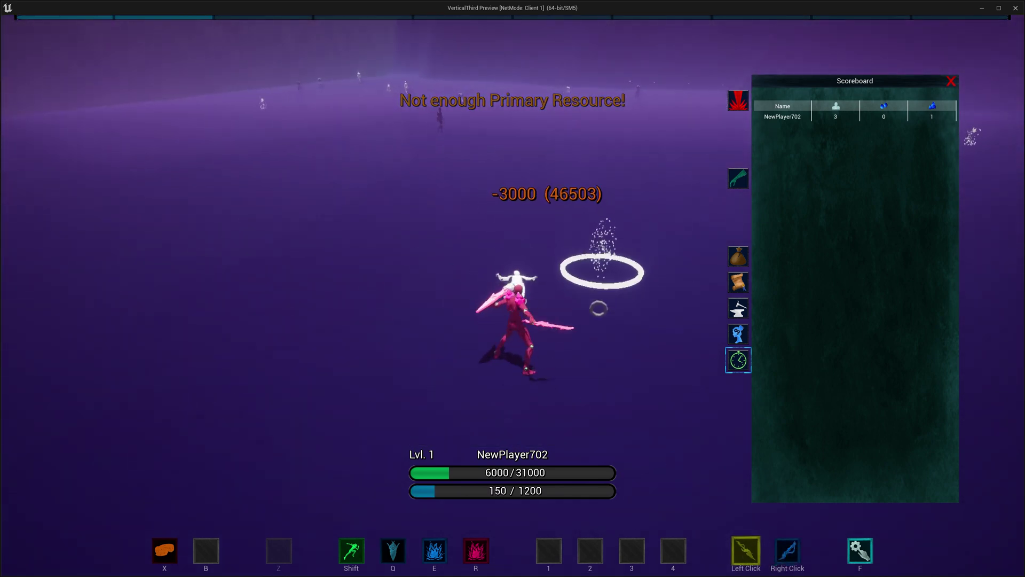
# Defeat the T00 Caster, collect the nearby loot and keep fighting to test the Defeats and Resources scores further
pyautogui.press('w')
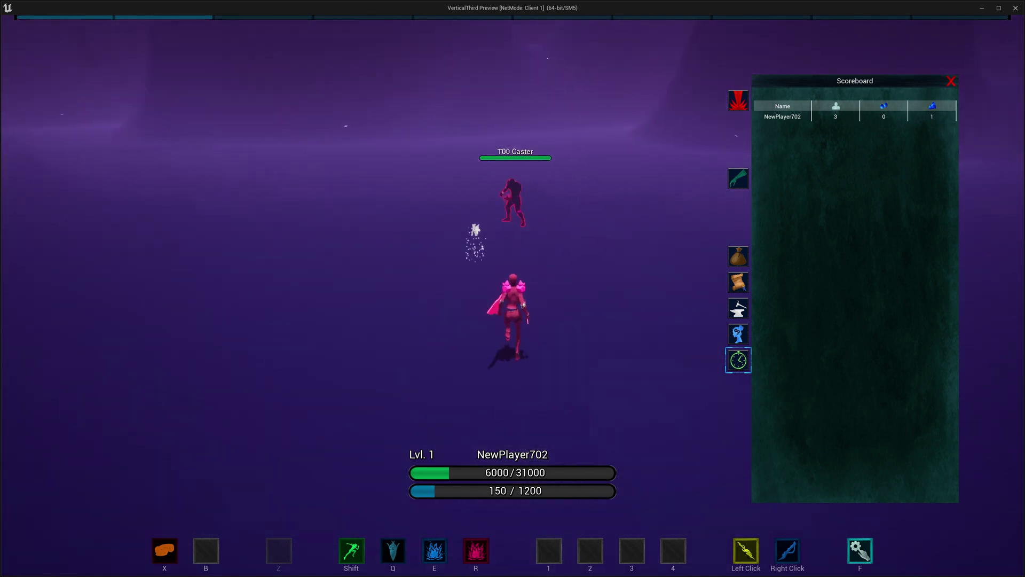
pyautogui.click(512, 288)
pyautogui.press('w')
pyautogui.press('f')
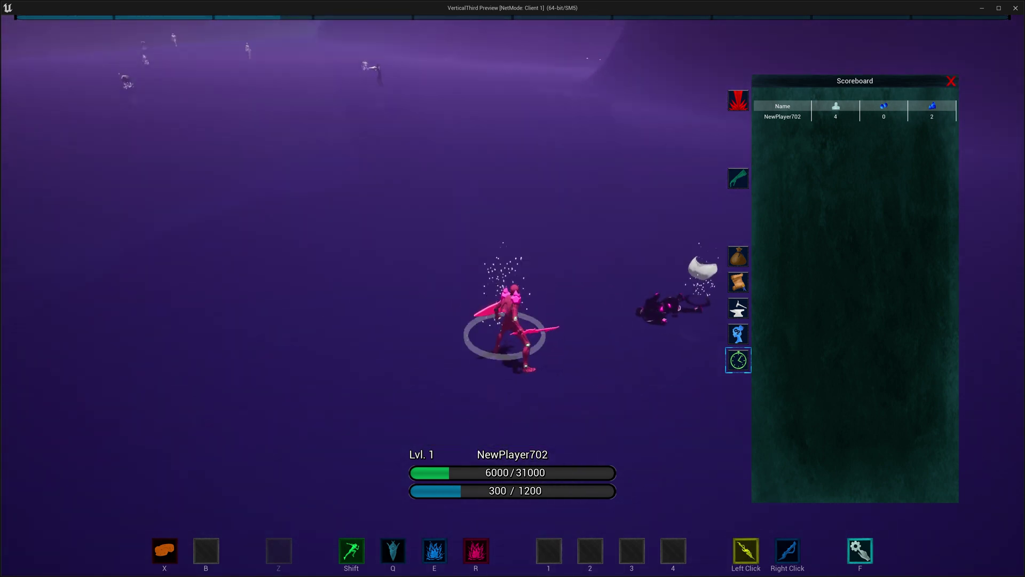
pyautogui.press('w')
pyautogui.press('w')
pyautogui.click(512, 289)
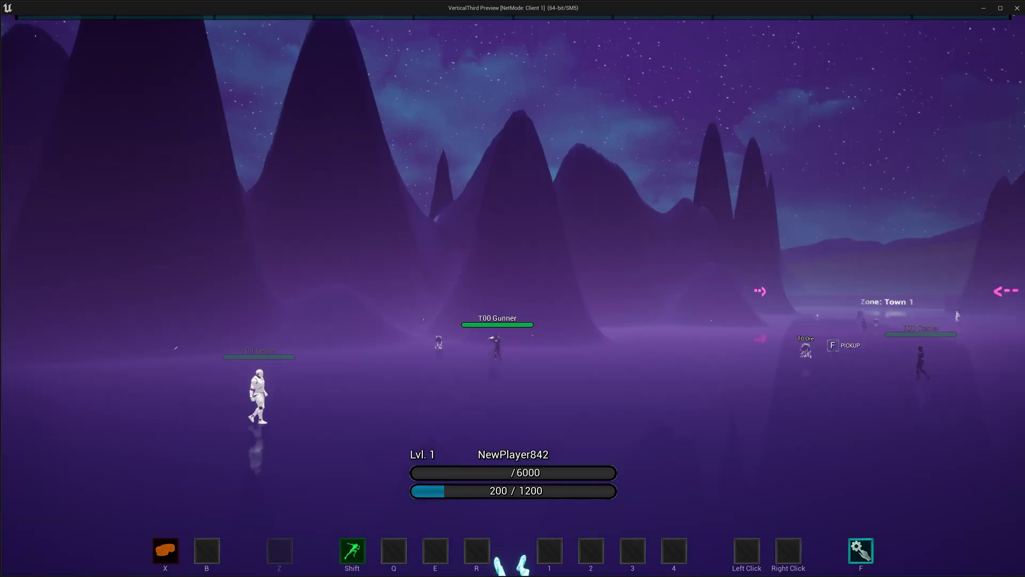
# Run the ungeared character towards the enemies in a fresh play session
pyautogui.press('w')
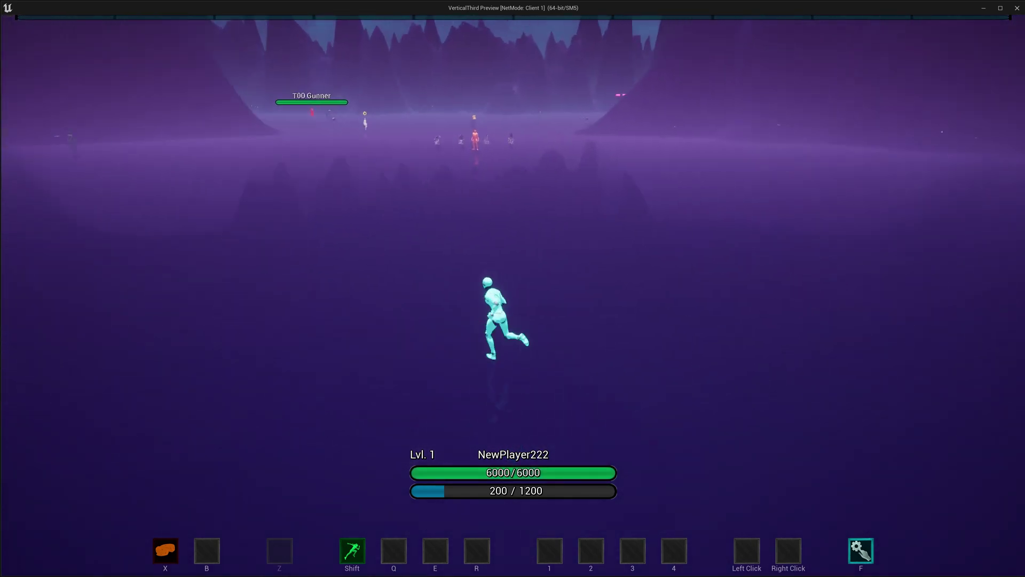